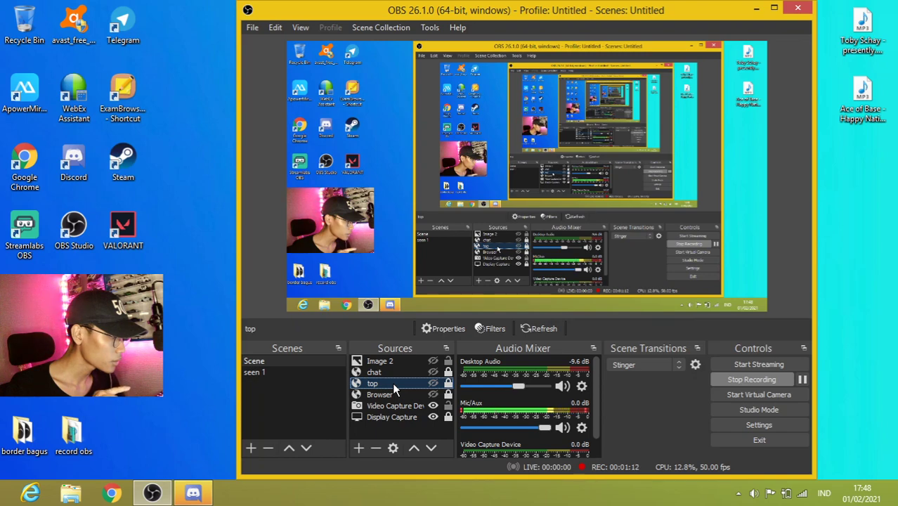
# - View the list of source types that can be added to the scene, leaving it without adding one
pyautogui.click(359, 448)
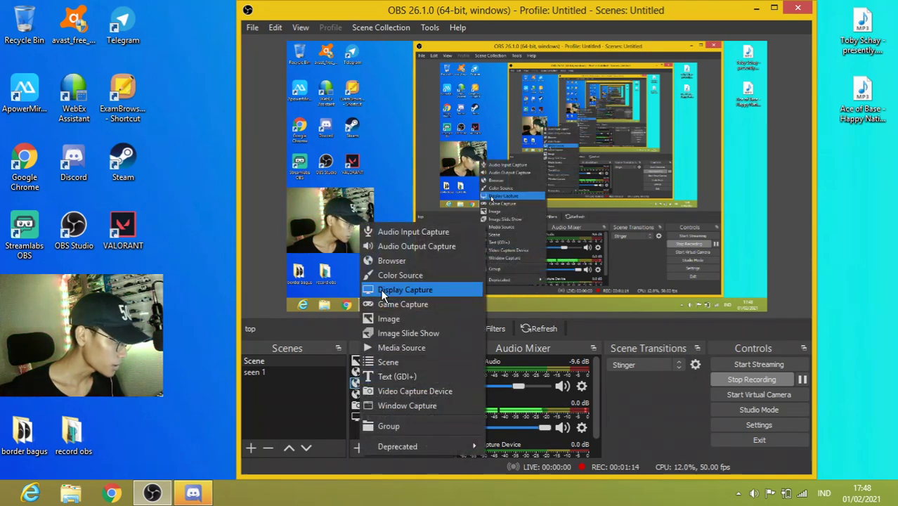
pyautogui.click(268, 268)
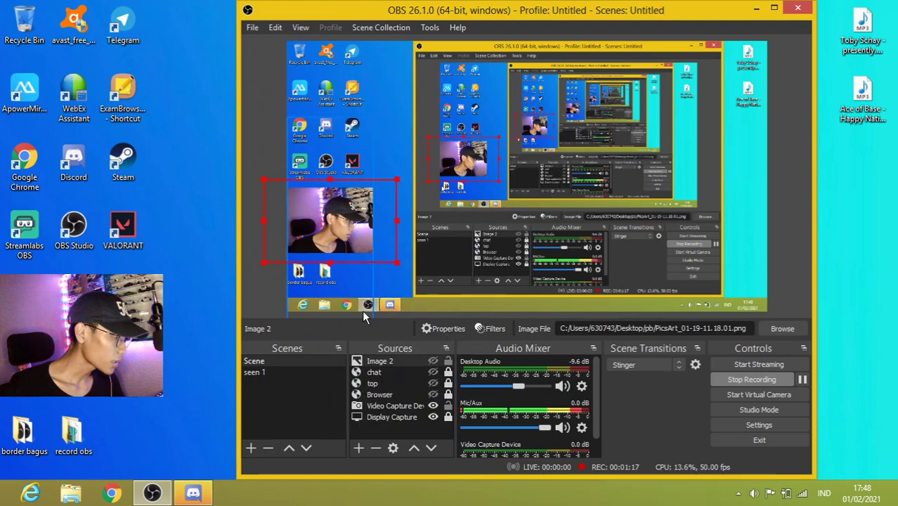
pyautogui.click(261, 289)
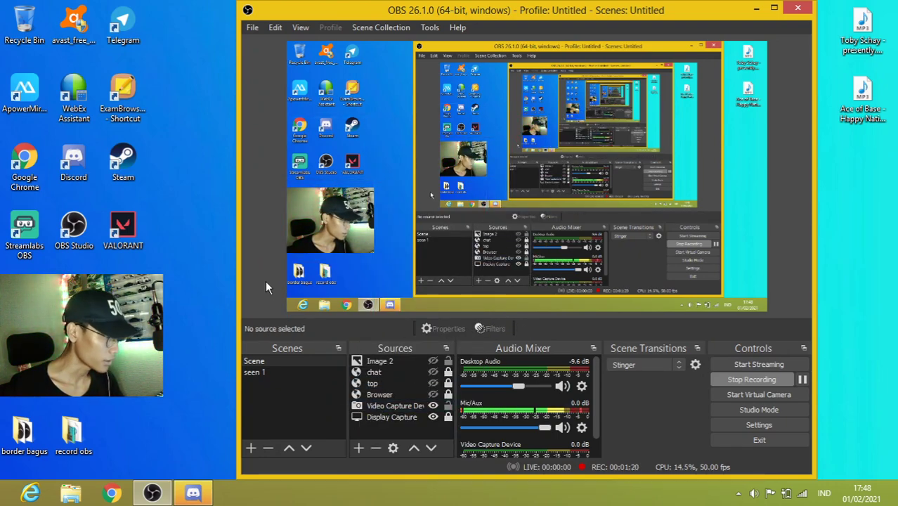
pyautogui.rightClick(161, 196)
pyautogui.click(188, 233)
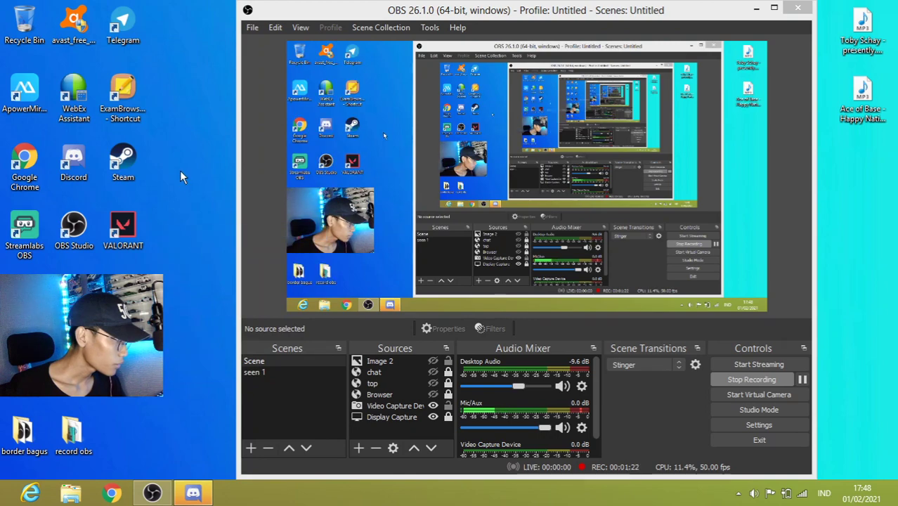
pyautogui.rightClick(180, 172)
pyautogui.click(208, 208)
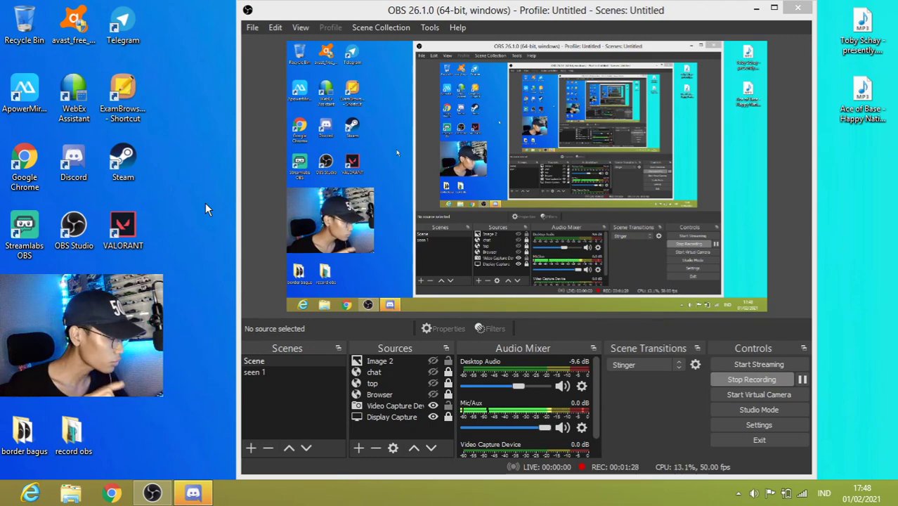
pyautogui.rightClick(184, 183)
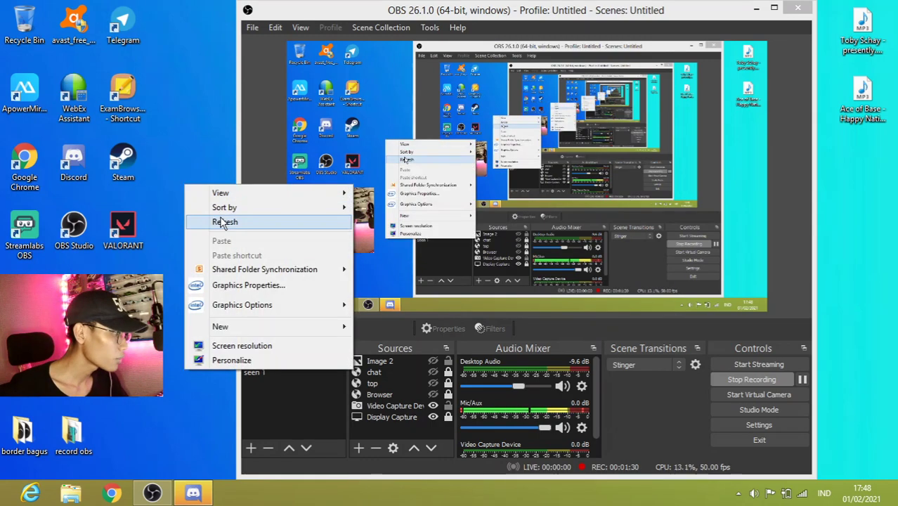
pyautogui.click(211, 218)
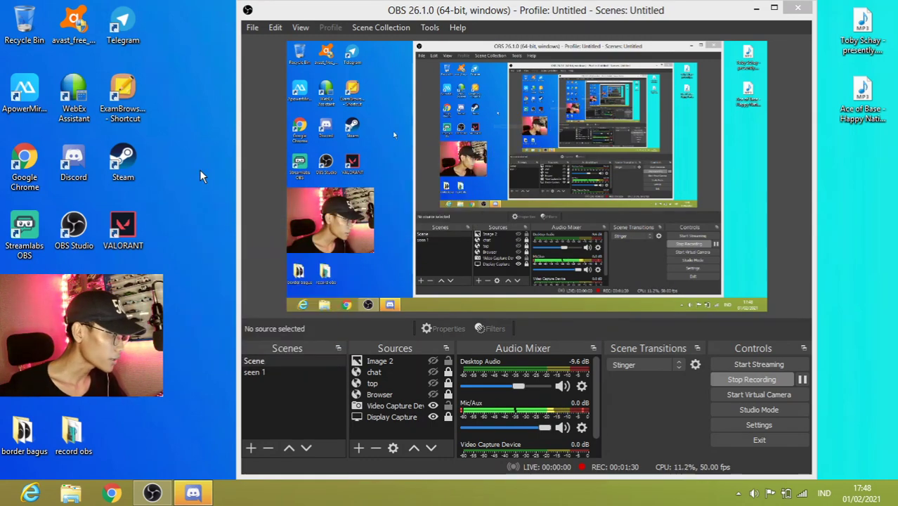
# - Toggle the Display Capture source's visibility off and on, and briefly view the program settings
pyautogui.click(432, 417)
pyautogui.click(433, 416)
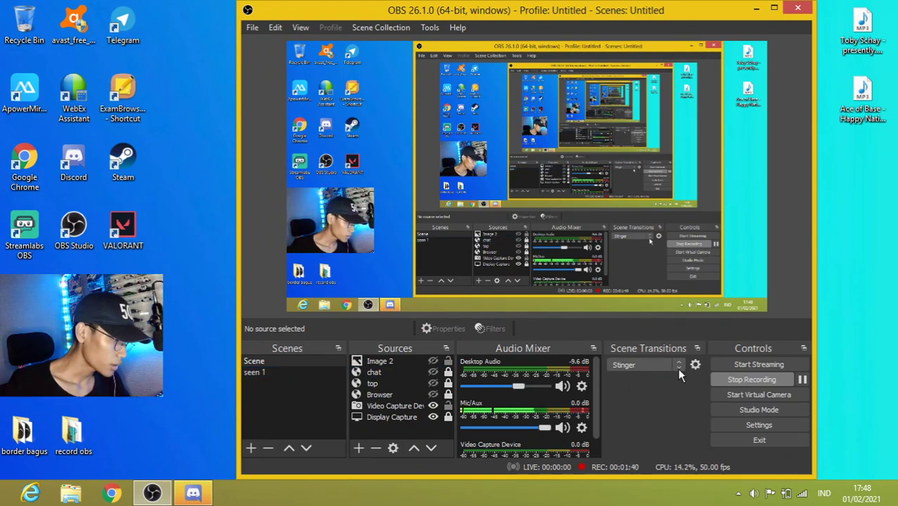
pyautogui.click(767, 423)
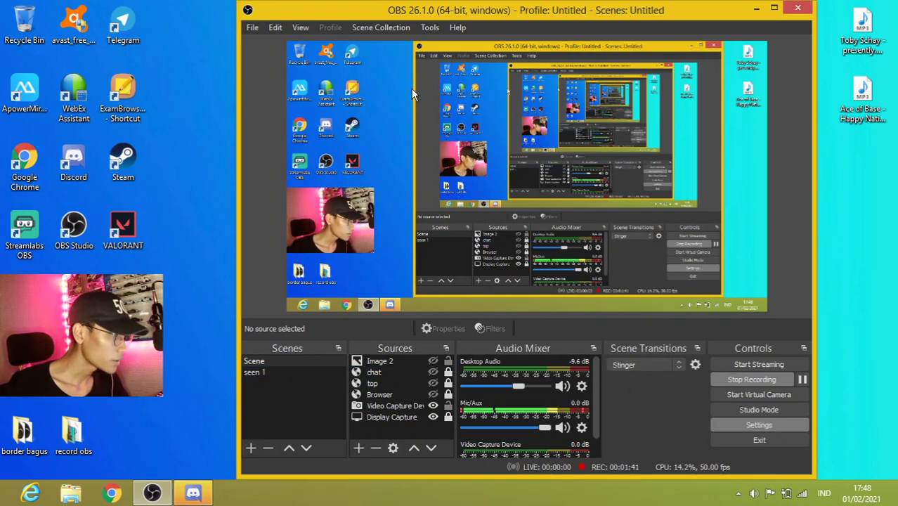
pyautogui.click(841, 10)
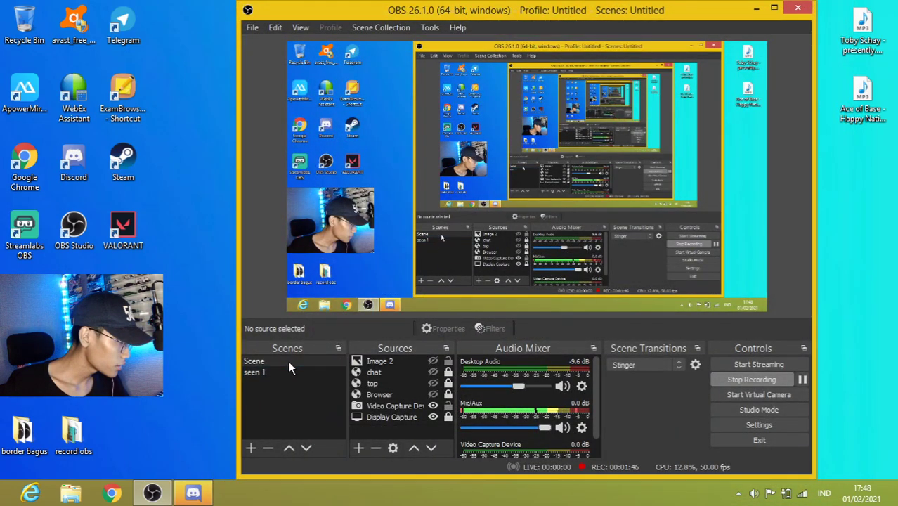
# - View the list of available scene transitions without changing the selected one
pyautogui.click(282, 369)
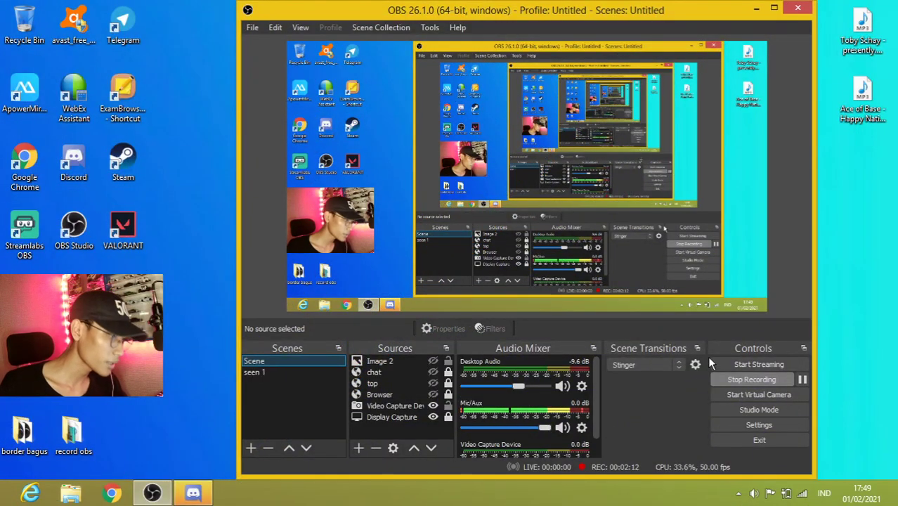
pyautogui.click(679, 365)
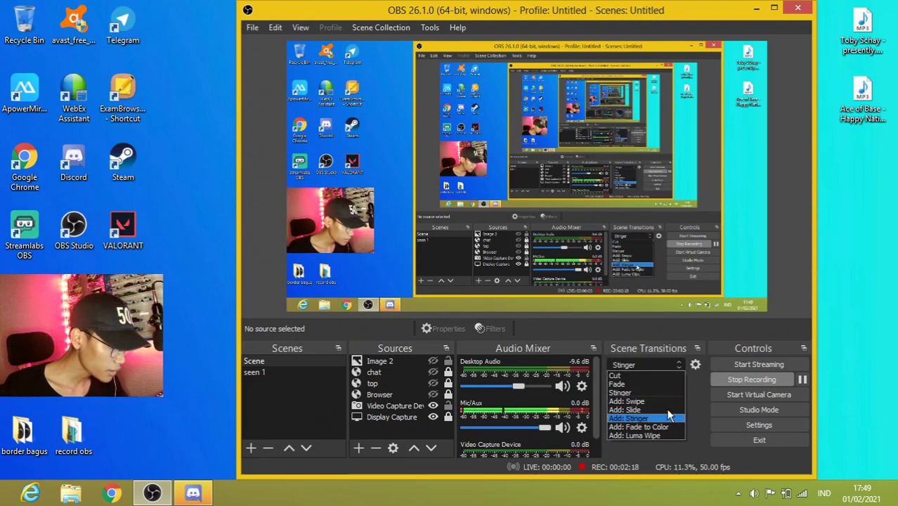
pyautogui.click(694, 391)
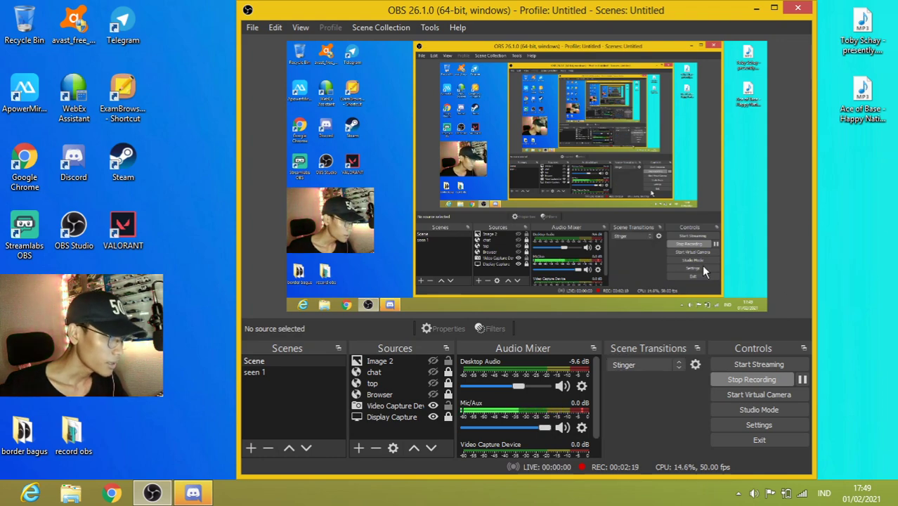
pyautogui.click(850, 198)
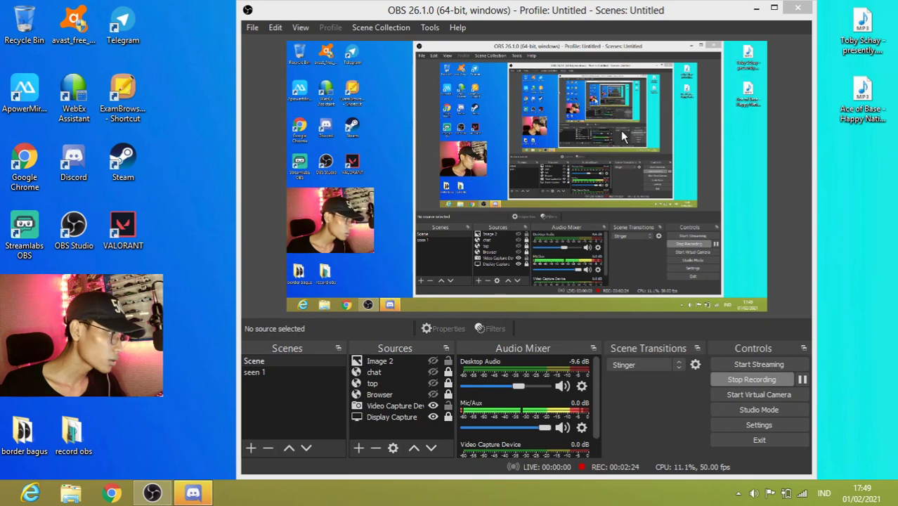
pyautogui.rightClick(167, 121)
pyautogui.click(196, 155)
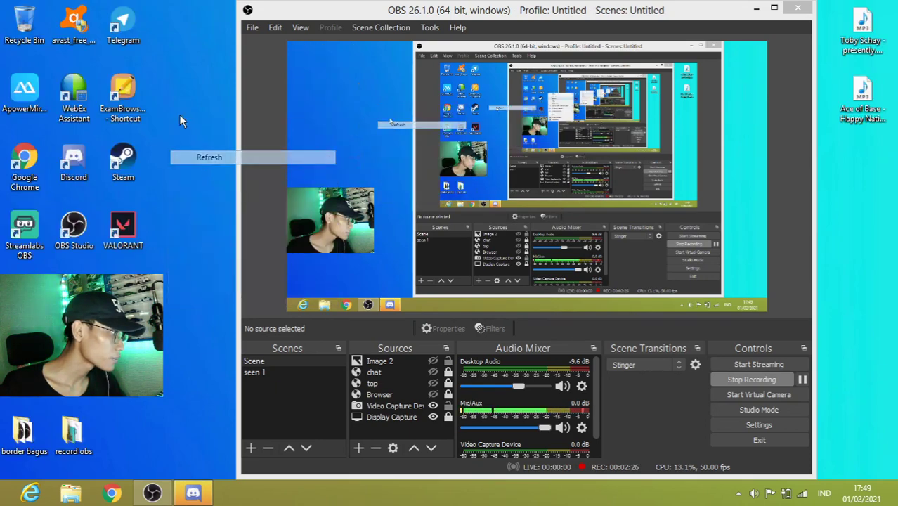
pyautogui.rightClick(177, 104)
pyautogui.click(199, 138)
pyautogui.rightClick(180, 110)
pyautogui.click(204, 151)
pyautogui.rightClick(176, 94)
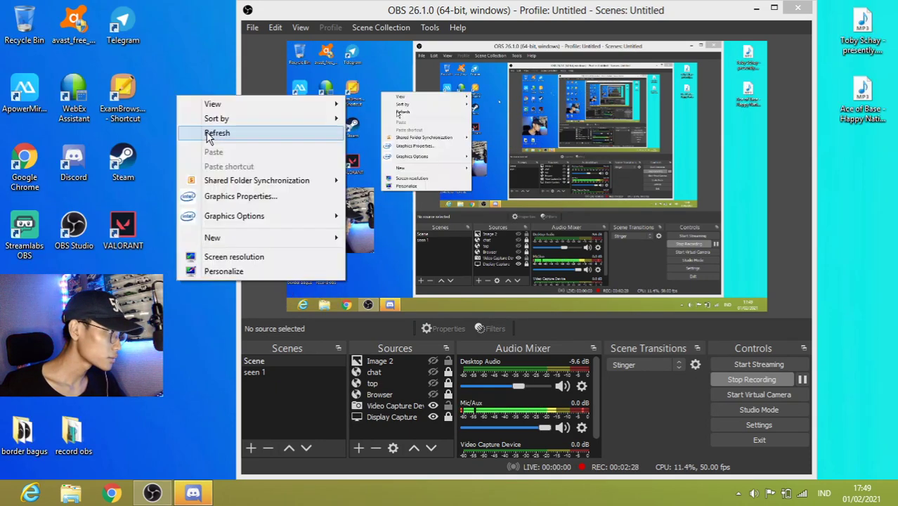
pyautogui.click(199, 134)
pyautogui.rightClick(178, 67)
pyautogui.click(203, 109)
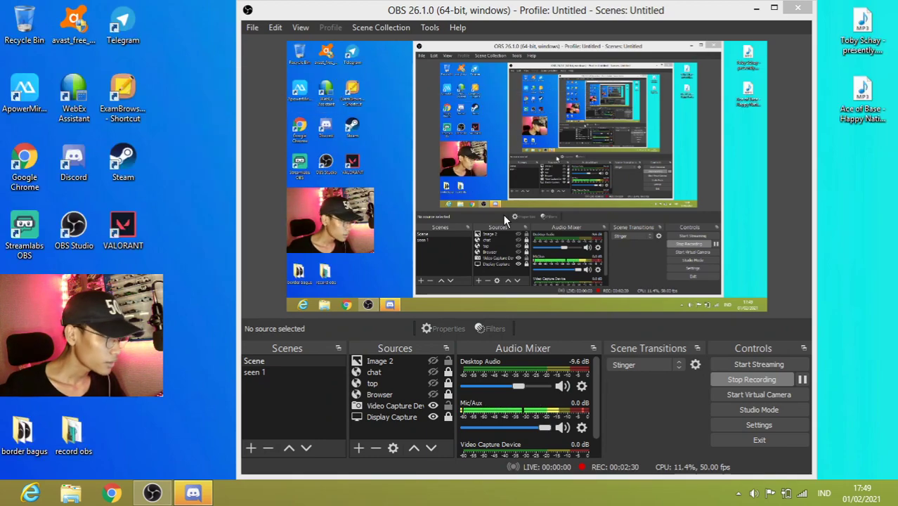
pyautogui.rightClick(795, 184)
pyautogui.click(794, 213)
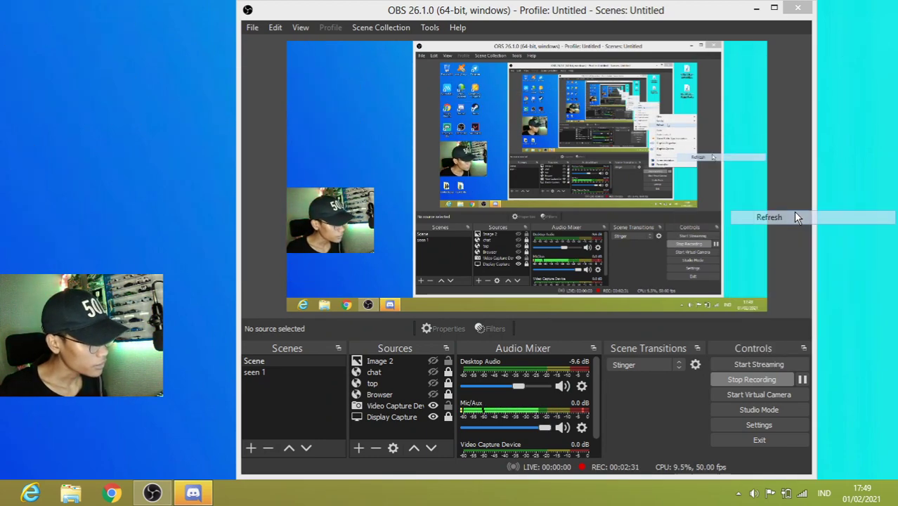
pyautogui.rightClick(855, 173)
pyautogui.click(842, 206)
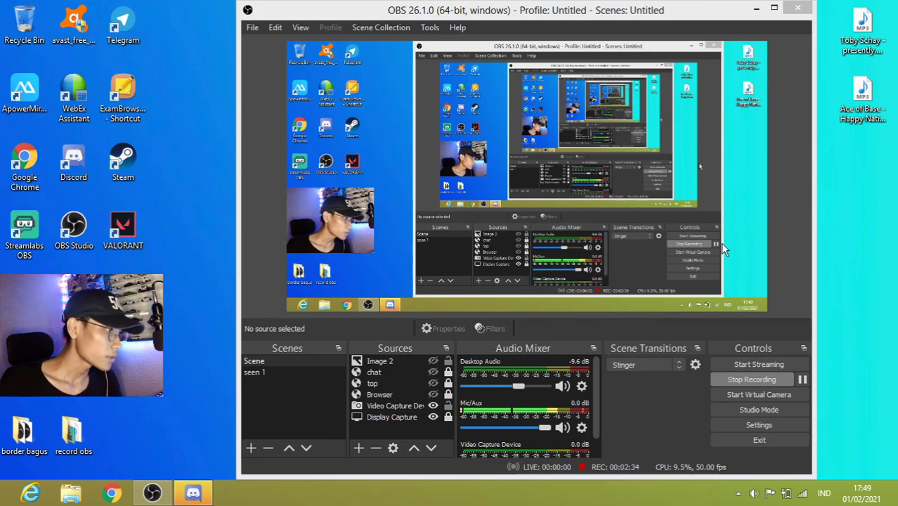
pyautogui.rightClick(888, 182)
pyautogui.click(837, 213)
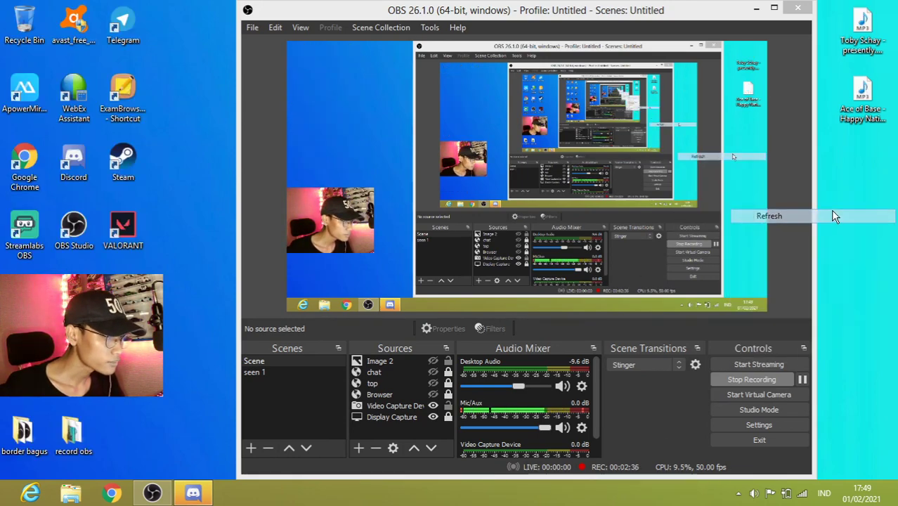
pyautogui.rightClick(835, 177)
pyautogui.click(831, 210)
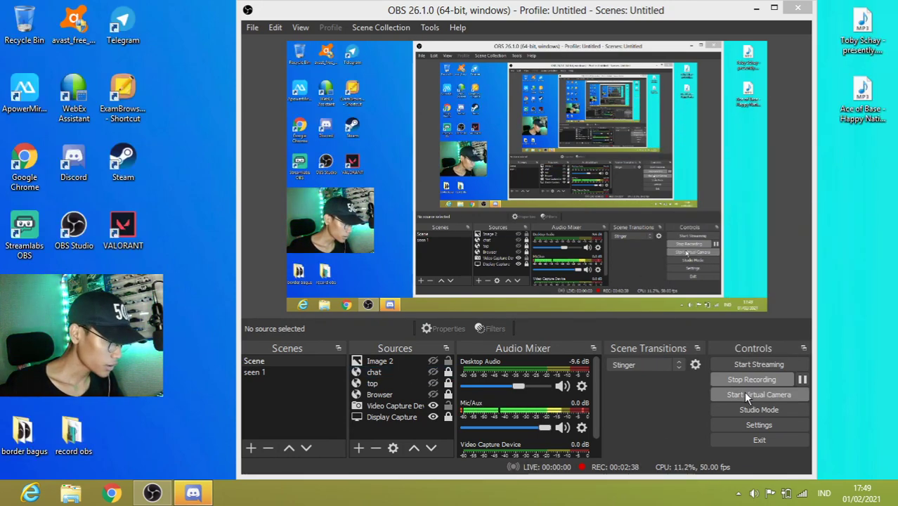
# - View the advanced audio properties of the audio mixer sources and close them unchanged
pyautogui.click(599, 384)
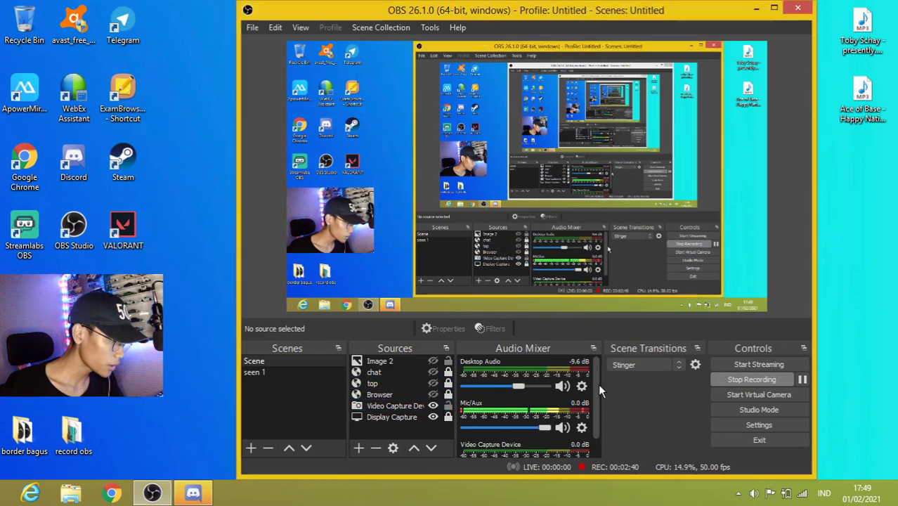
pyautogui.scroll(-1, 598, 384)
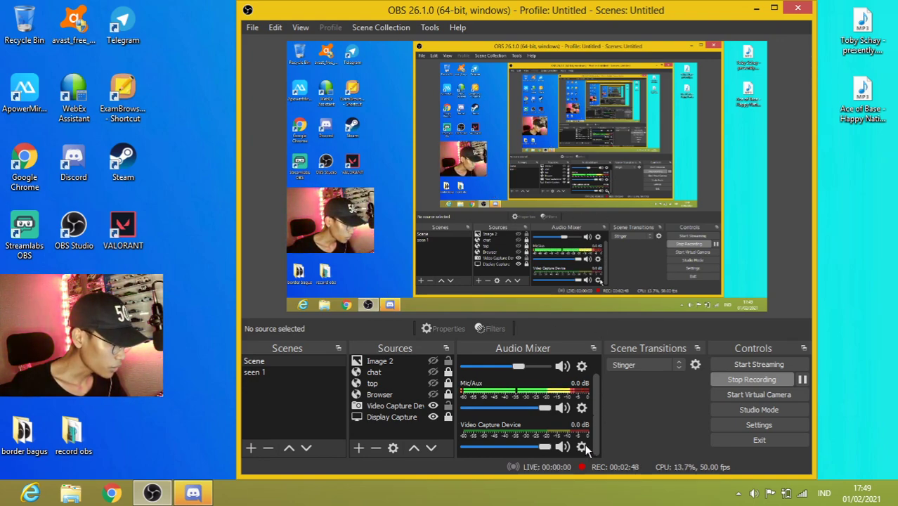
pyautogui.click(583, 408)
pyautogui.click(615, 402)
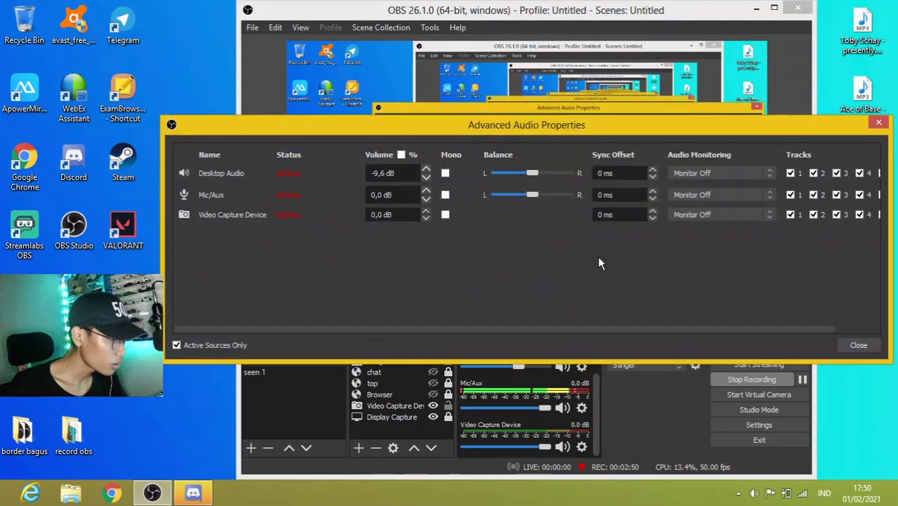
pyautogui.click(858, 345)
# - View the device properties of the Mic/Aux source and cancel without changes
pyautogui.click(582, 407)
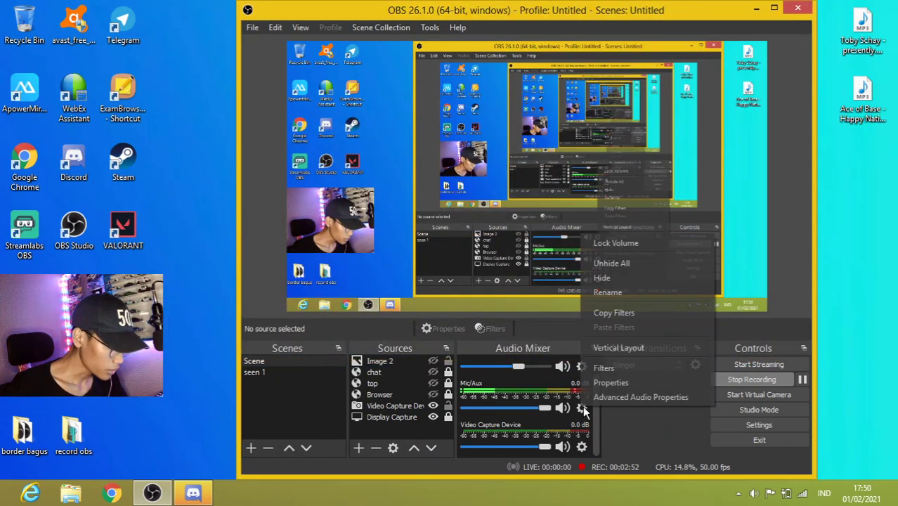
pyautogui.click(626, 386)
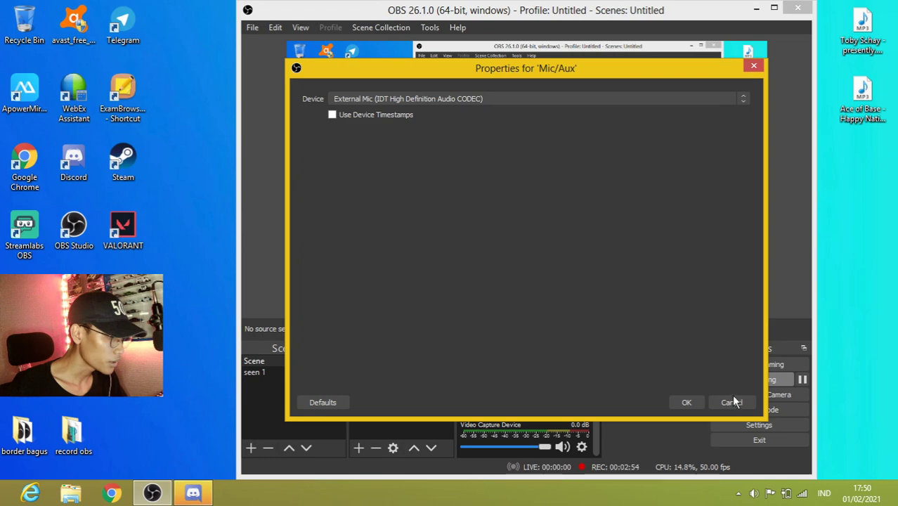
pyautogui.click(731, 401)
# - Review the Noise Gate and Noise Suppression filters of the Mic/Aux source and close the filter window
pyautogui.click(582, 407)
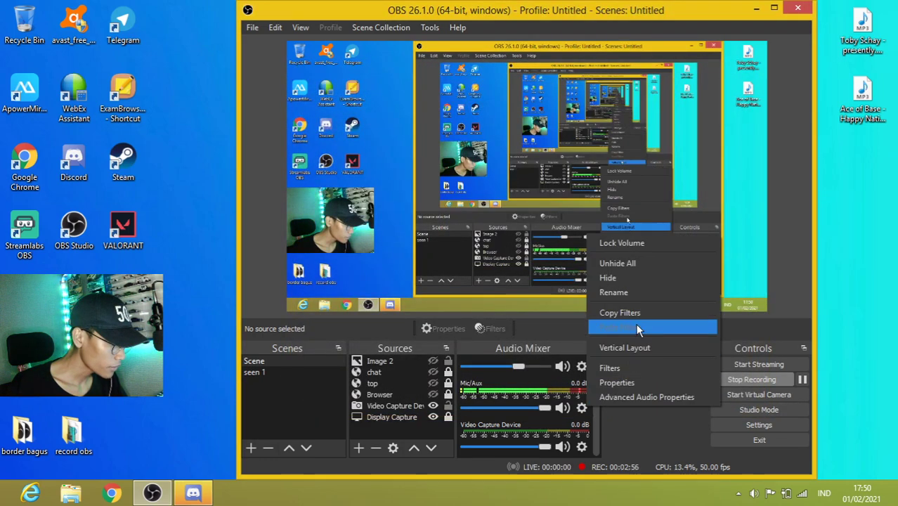
pyautogui.click(632, 366)
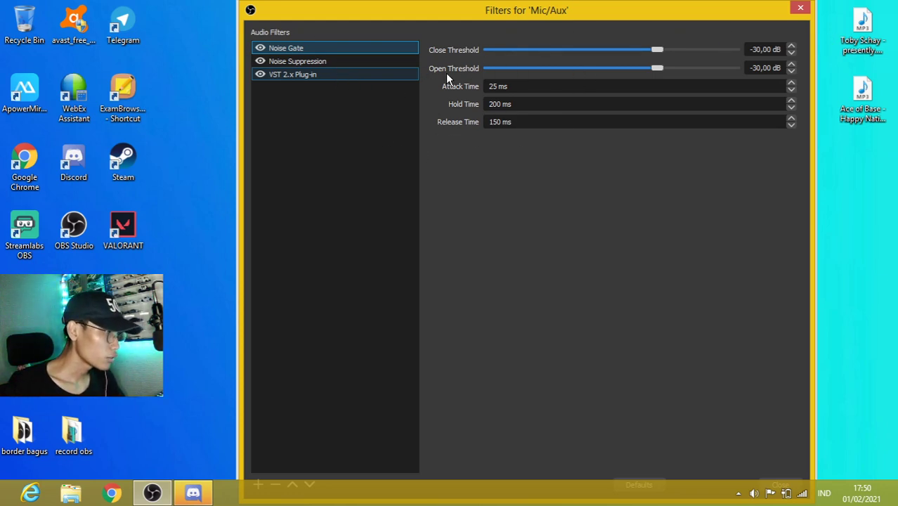
pyautogui.click(413, 60)
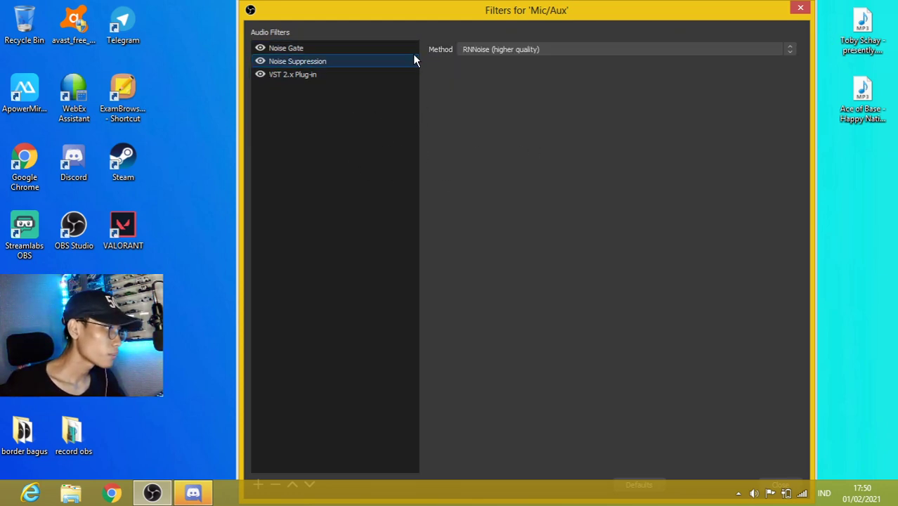
pyautogui.click(801, 8)
pyautogui.rightClick(819, 222)
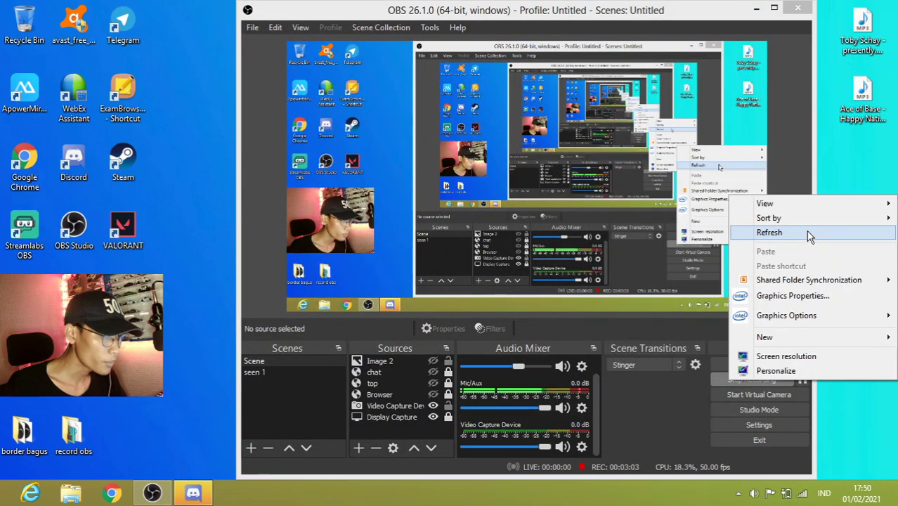
pyautogui.click(797, 228)
pyautogui.rightClick(801, 211)
pyautogui.click(798, 235)
pyautogui.rightClick(824, 213)
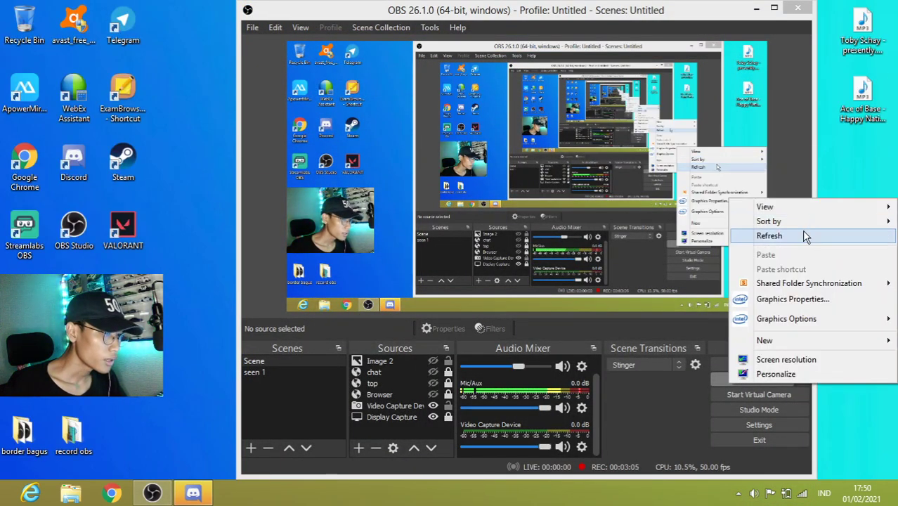
pyautogui.click(805, 236)
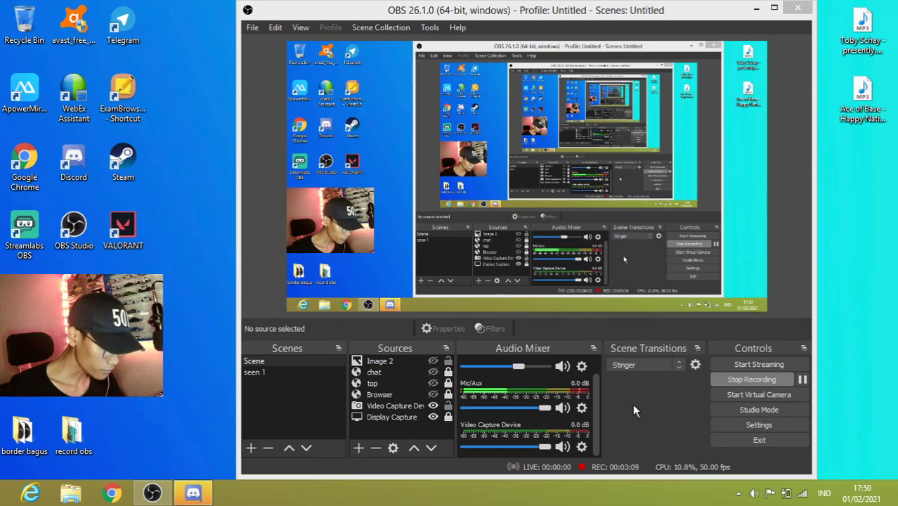
pyautogui.click(594, 385)
pyautogui.scroll(2, 594, 385)
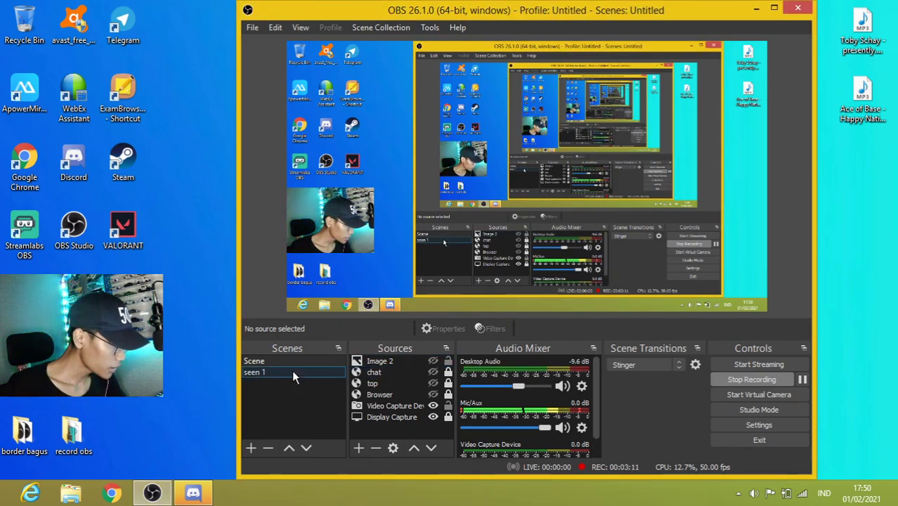
# - Open the stream settings and paste the stream key over the existing one for the YouTube - RTMP service
pyautogui.click(759, 424)
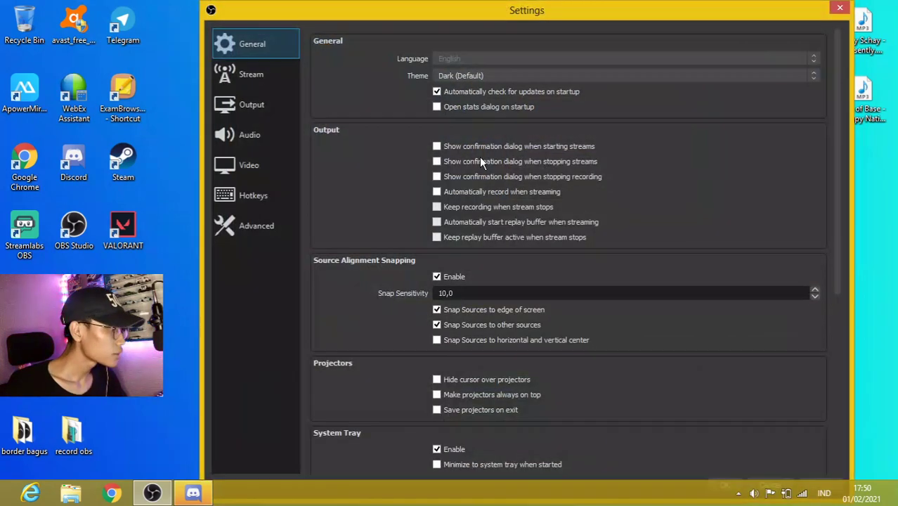
pyautogui.click(257, 71)
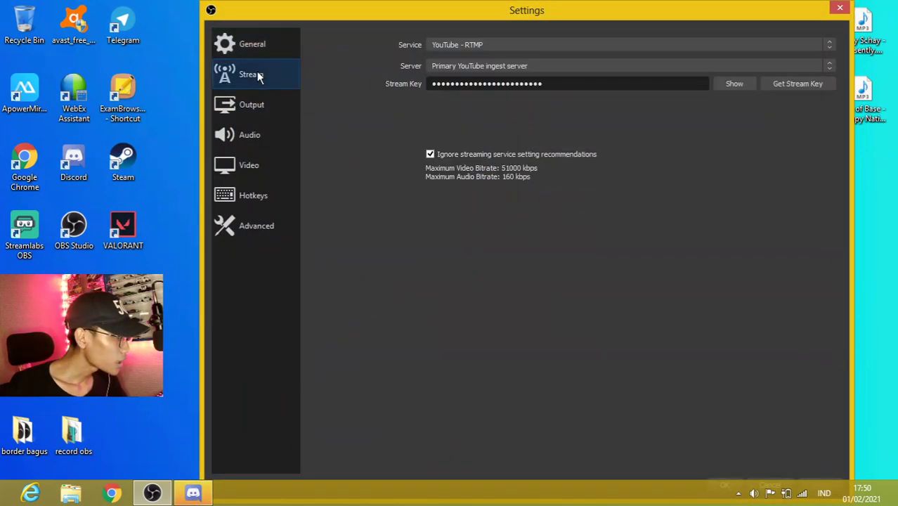
pyautogui.doubleClick(561, 83)
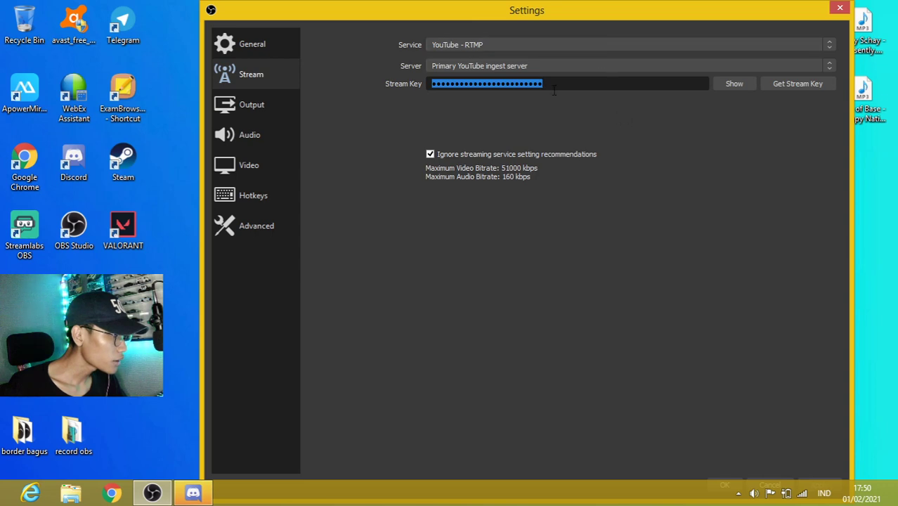
pyautogui.hotkey('ctrl', 'v')
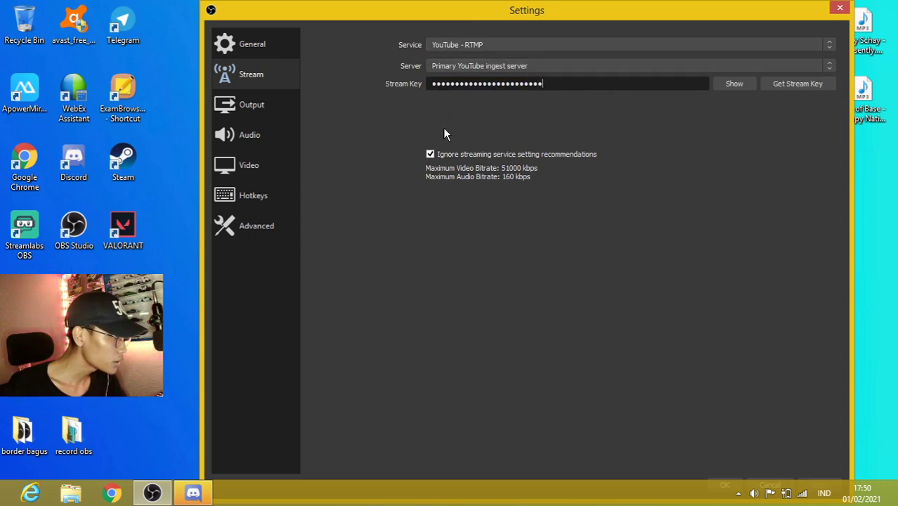
pyautogui.click(253, 104)
pyautogui.click(253, 73)
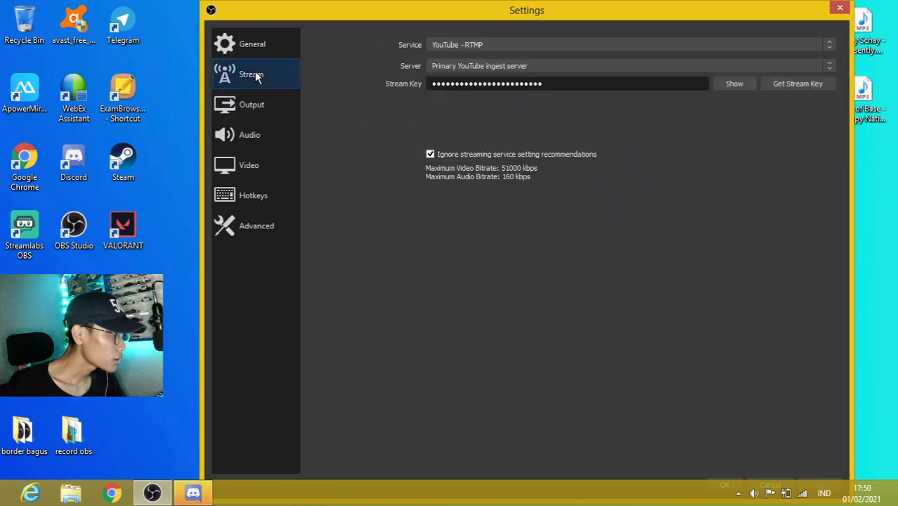
# - View the available streaming services and servers, keeping YouTube - RTMP with the primary ingest server
pyautogui.click(501, 44)
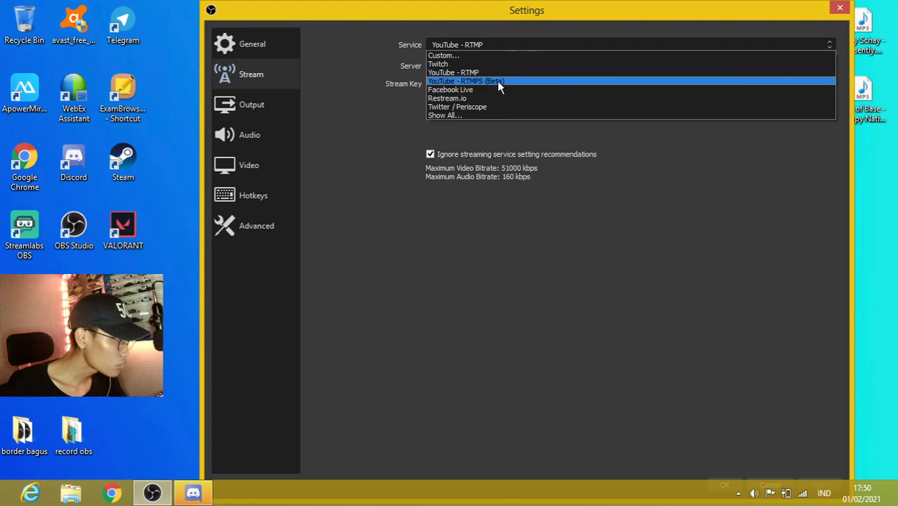
pyautogui.click(530, 47)
pyautogui.click(523, 43)
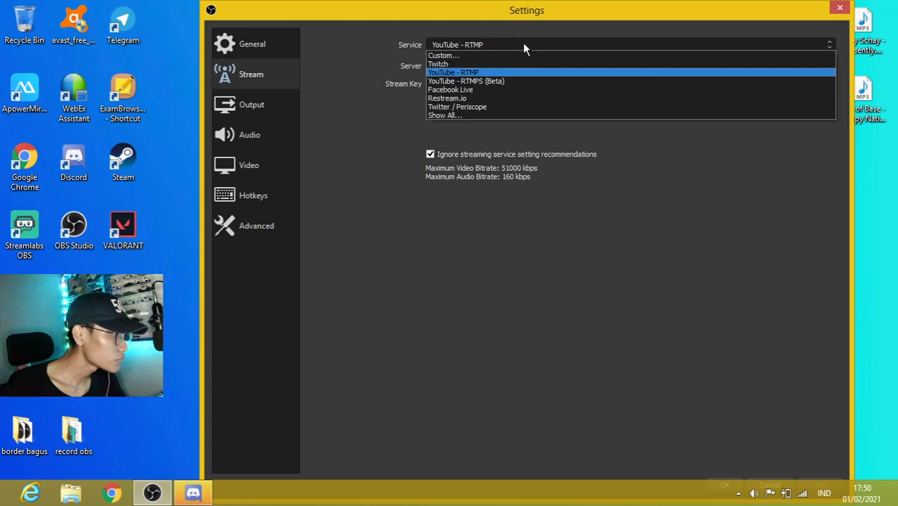
pyautogui.click(346, 54)
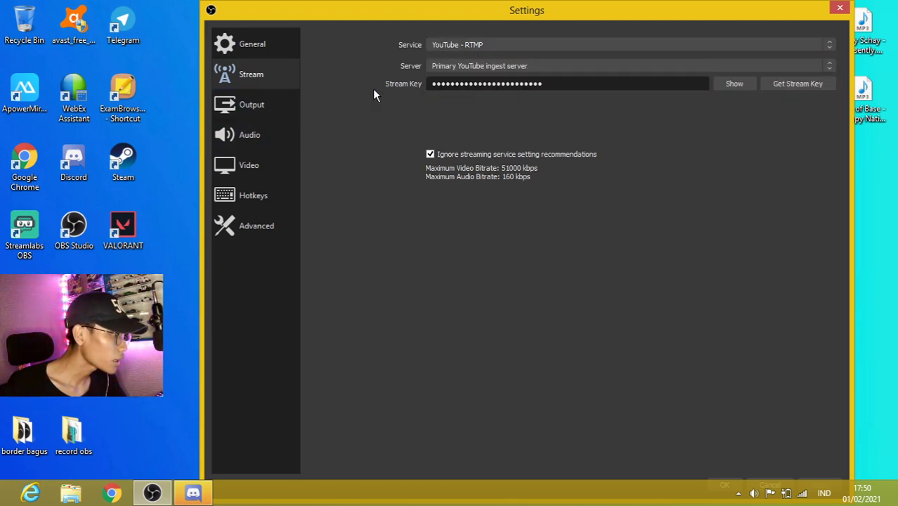
pyautogui.click(660, 67)
# - Look through the streaming, recording and replay buffer sections of the output settings, ending on the streaming section
pyautogui.click(256, 90)
pyautogui.click(236, 99)
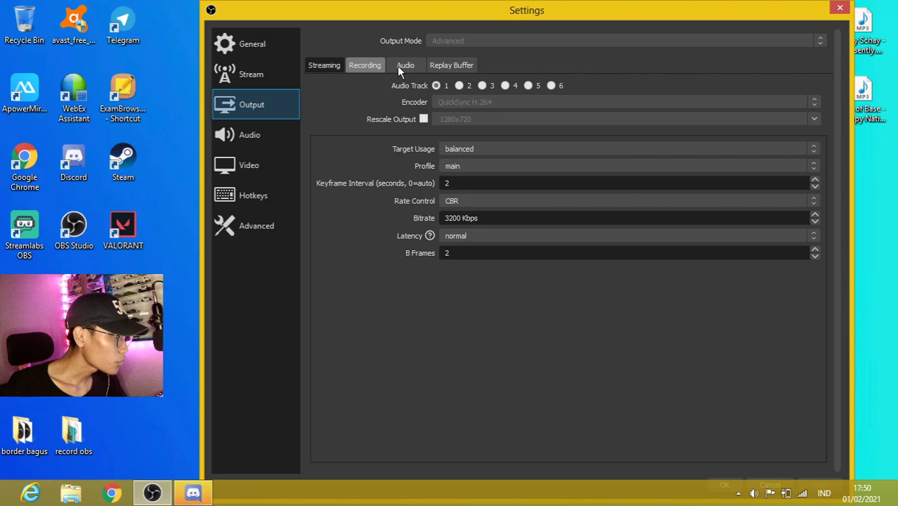
pyautogui.click(362, 64)
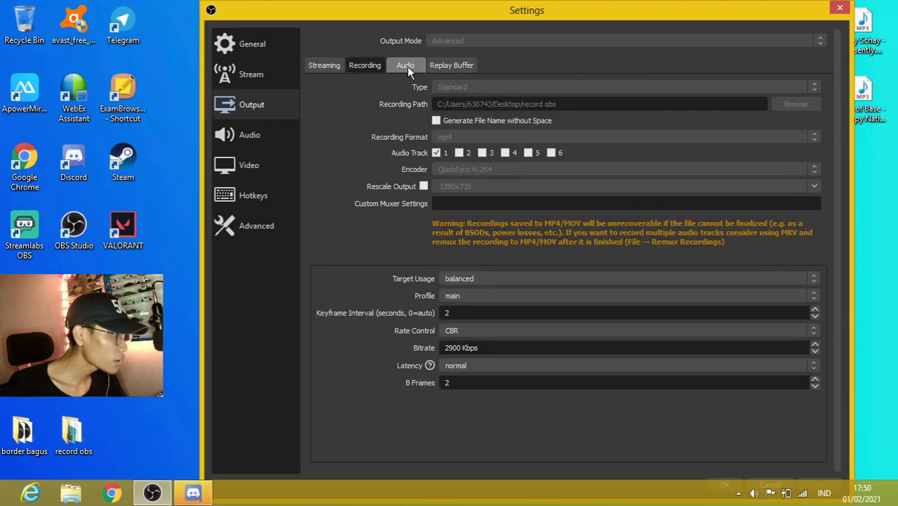
pyautogui.click(450, 65)
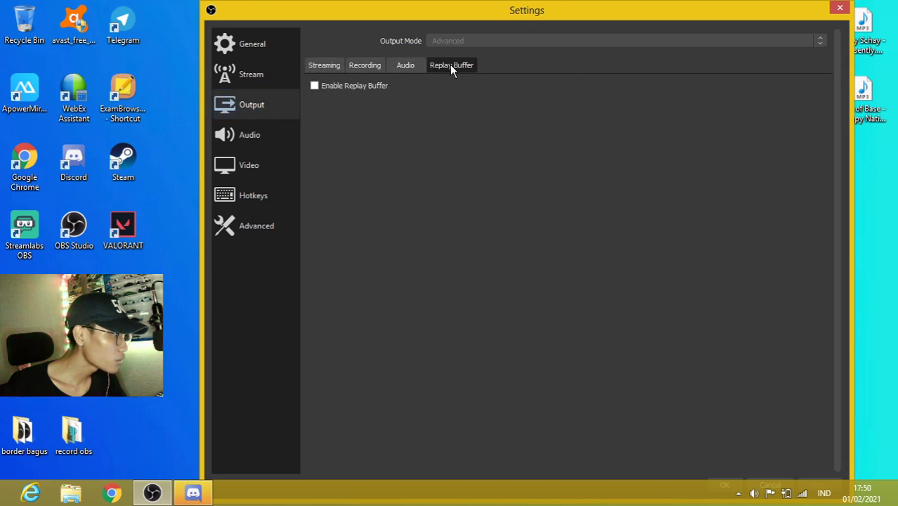
pyautogui.click(322, 65)
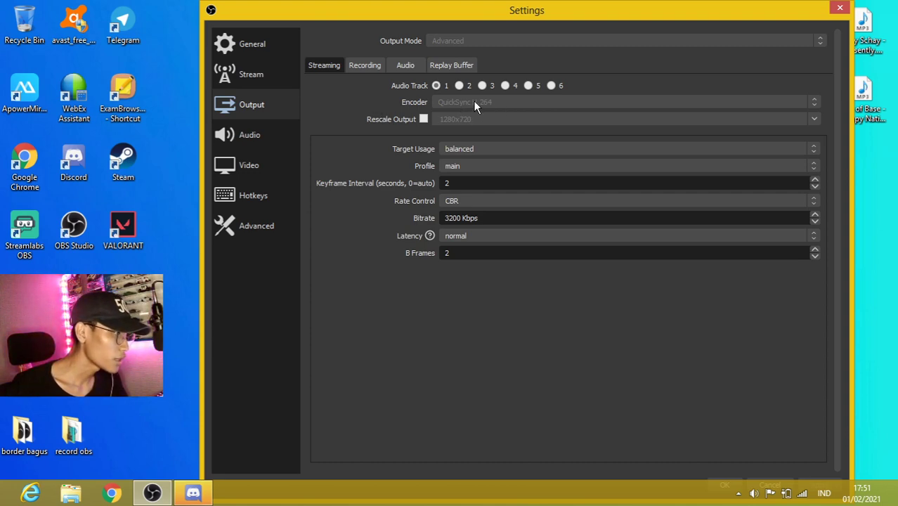
pyautogui.click(367, 64)
pyautogui.click(328, 64)
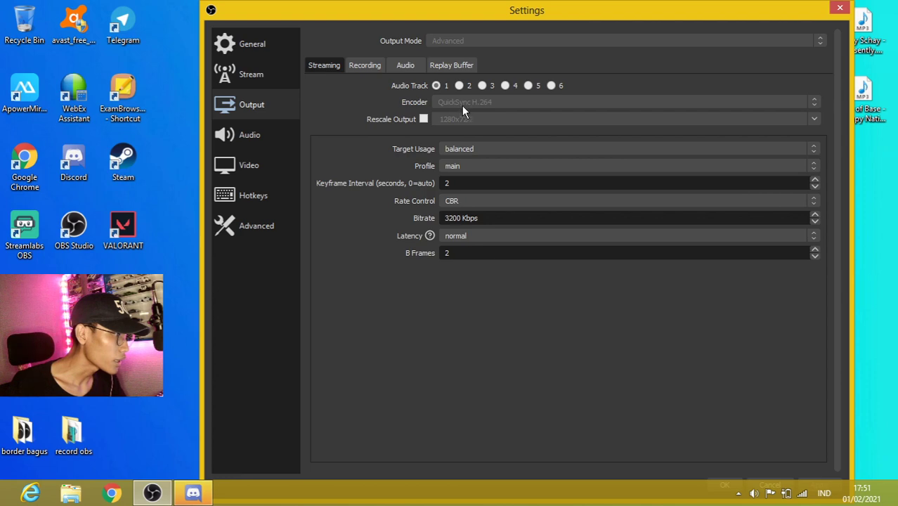
# - View the target usage, profile and rate control options of the streaming encoder without changing them
pyautogui.click(482, 150)
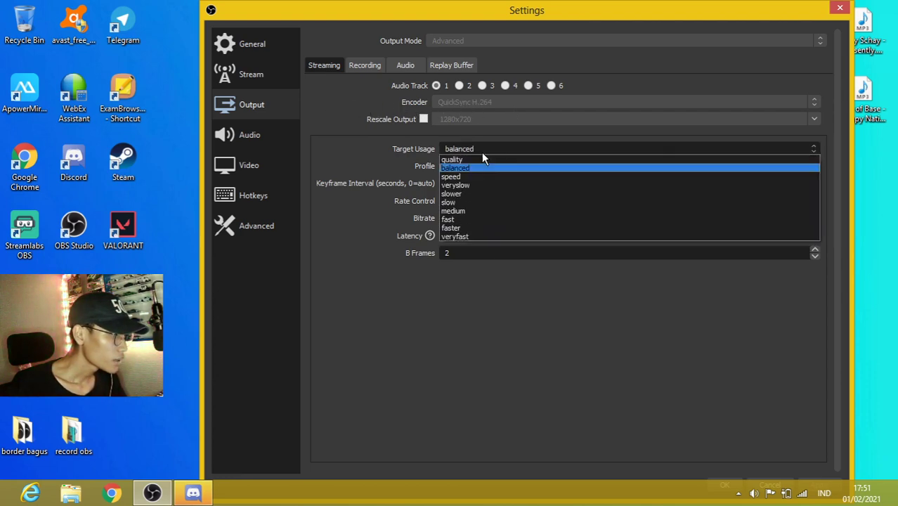
pyautogui.click(404, 135)
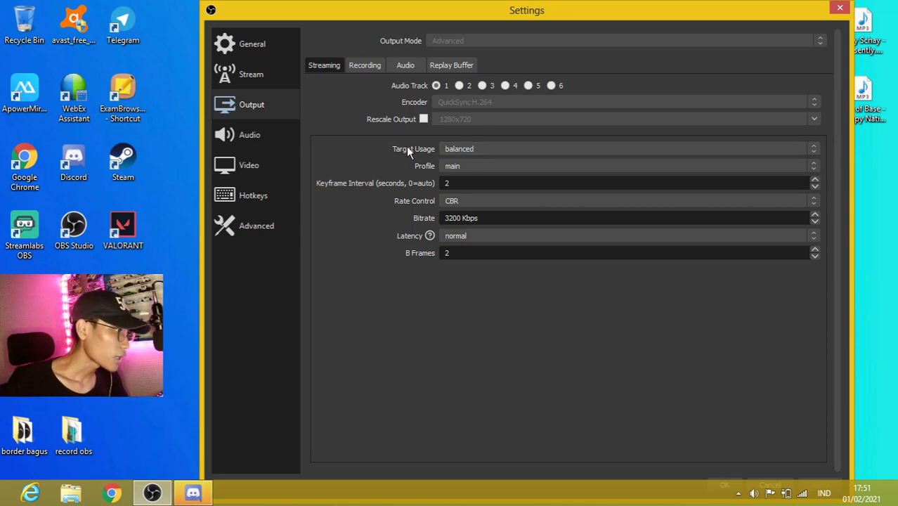
pyautogui.click(492, 151)
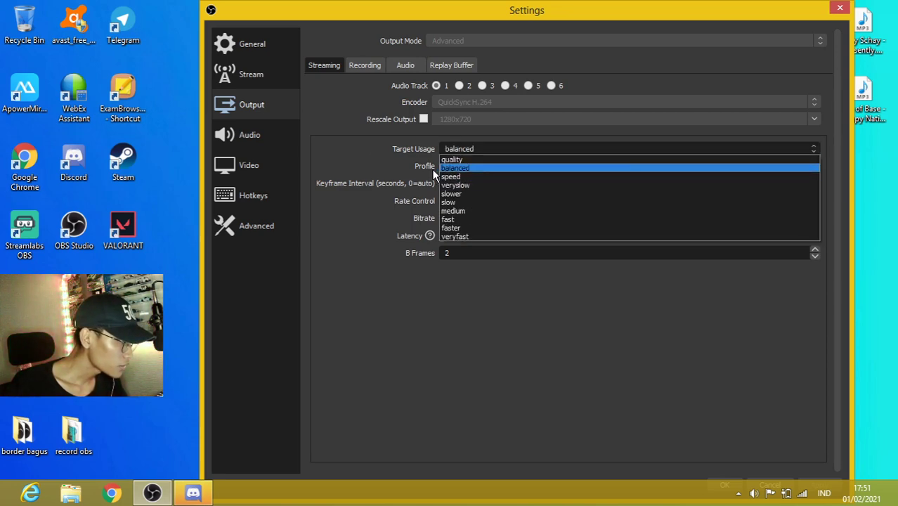
pyautogui.click(483, 167)
pyautogui.click(471, 166)
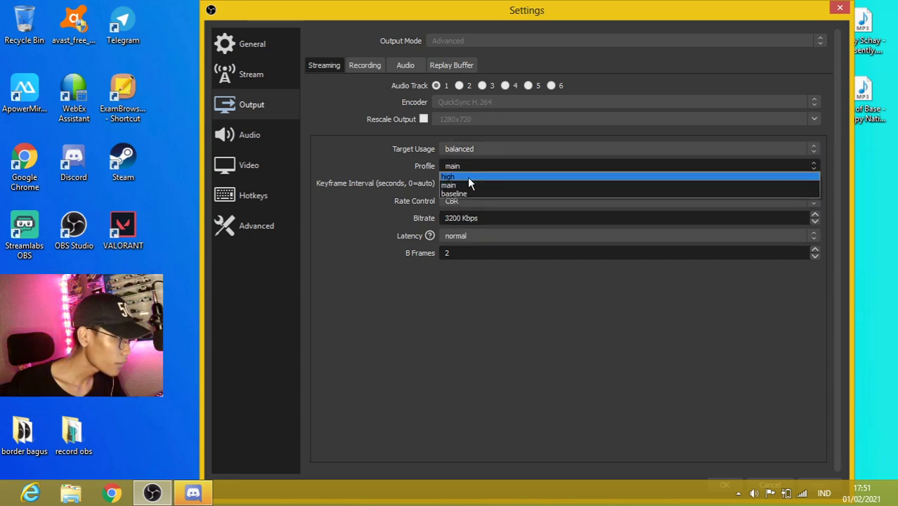
pyautogui.click(440, 198)
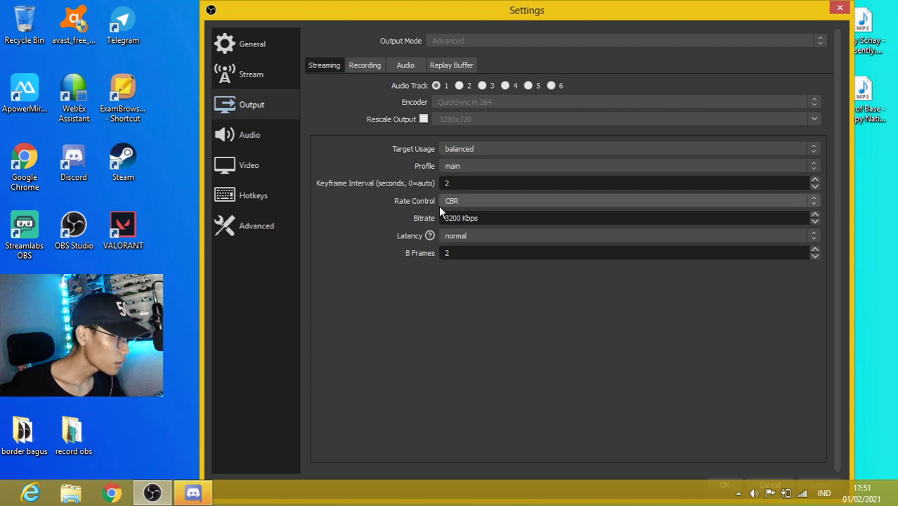
pyautogui.click(467, 200)
pyautogui.click(488, 212)
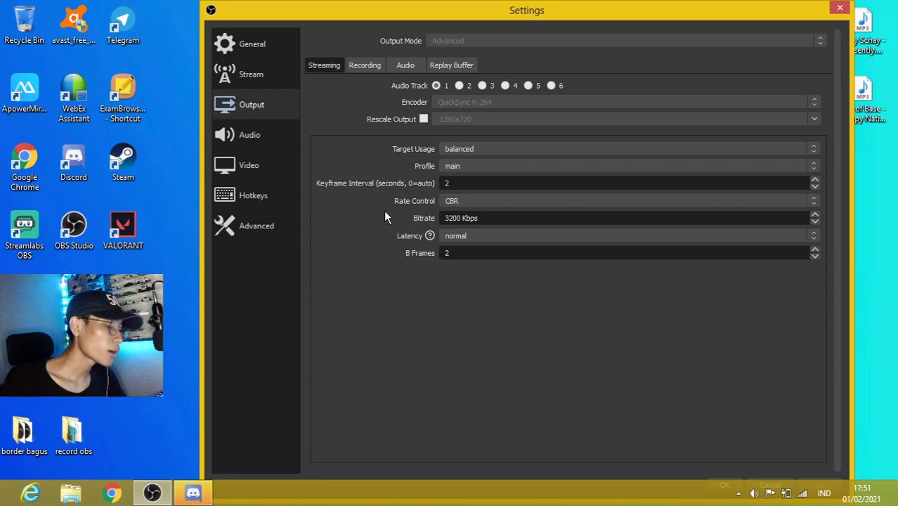
pyautogui.rightClick(869, 193)
pyautogui.click(826, 230)
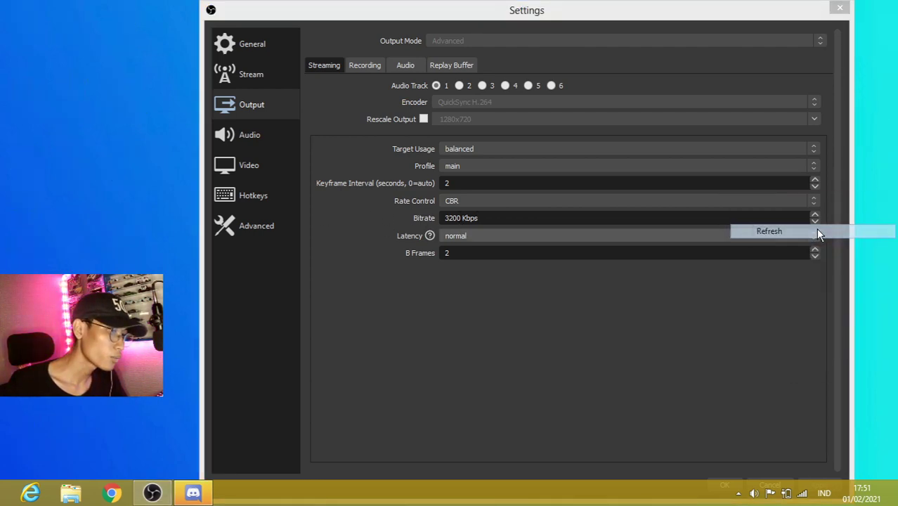
pyautogui.click(374, 203)
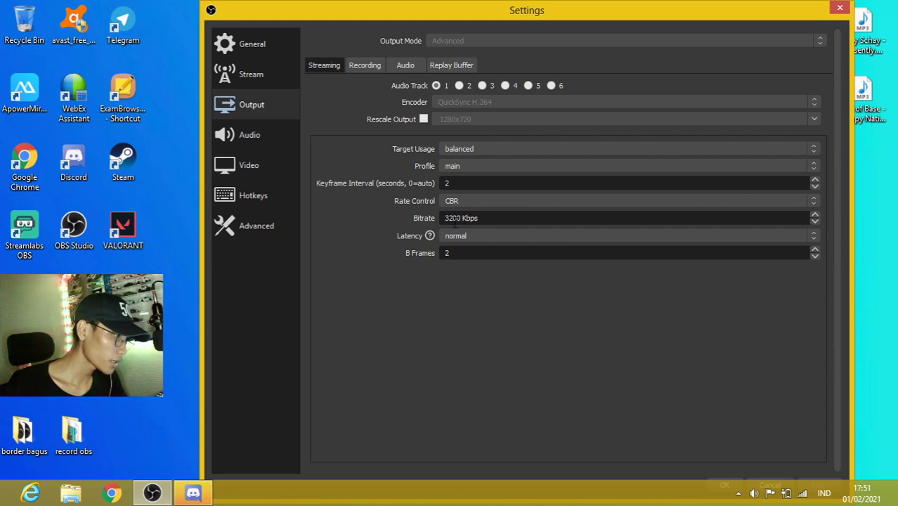
pyautogui.rightClick(867, 203)
pyautogui.click(743, 241)
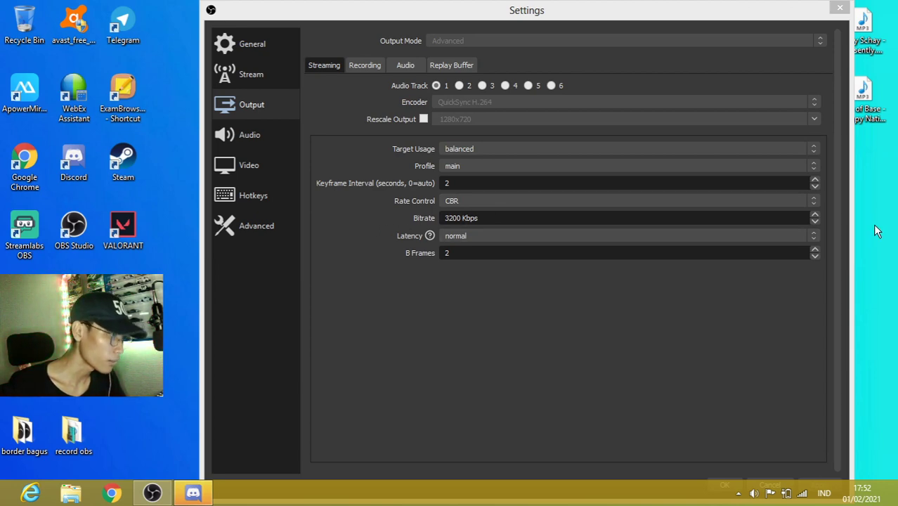
# - View the latency options of the streaming encoder and keep normal selected
pyautogui.click(506, 235)
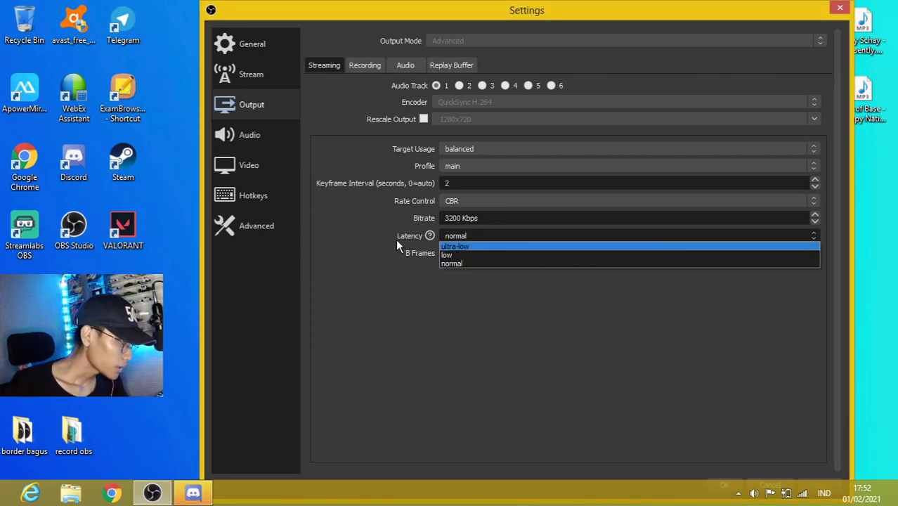
pyautogui.click(452, 264)
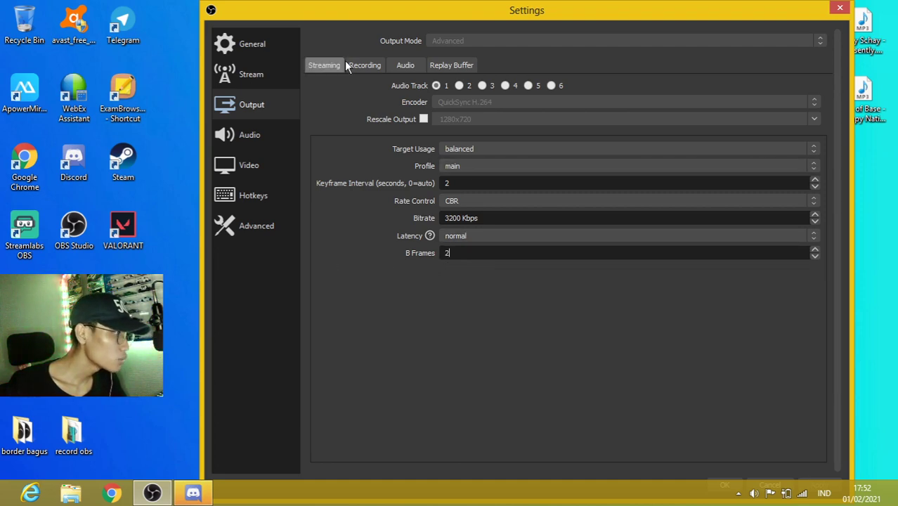
# - Review the recording output settings, including the target usage, profile, rate control and latency options, without changing them
pyautogui.click(365, 65)
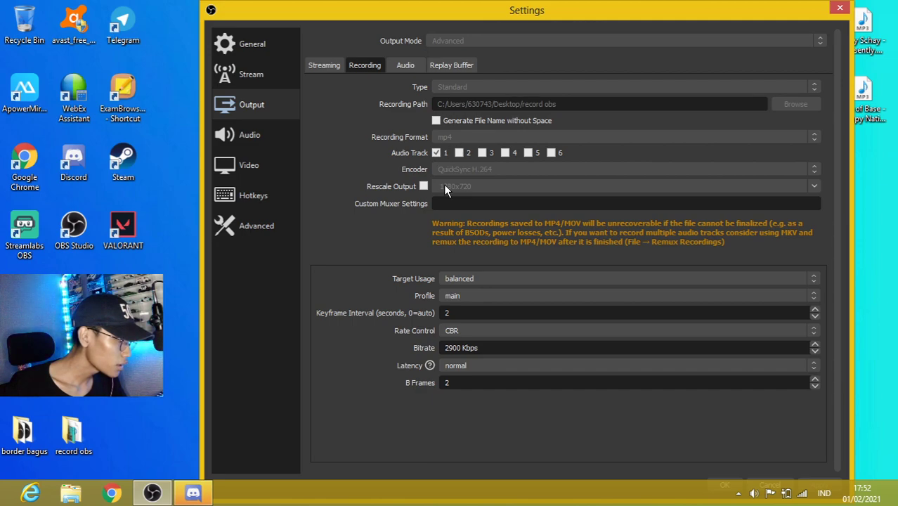
pyautogui.click(456, 279)
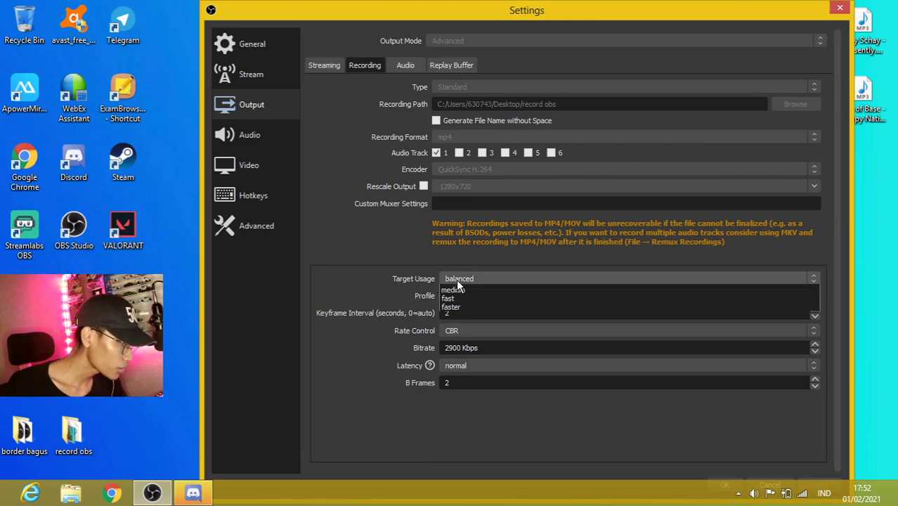
pyautogui.click(469, 302)
pyautogui.click(467, 299)
pyautogui.click(441, 306)
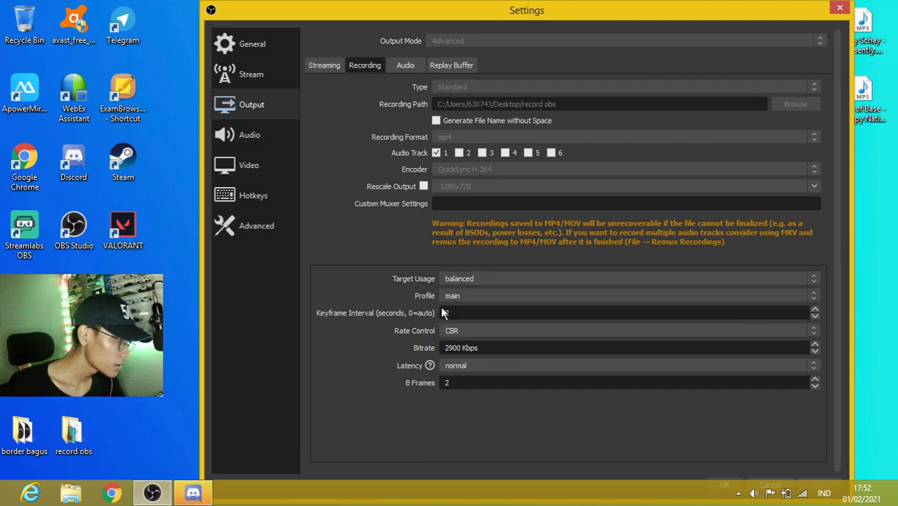
pyautogui.click(468, 331)
pyautogui.press('Escape')
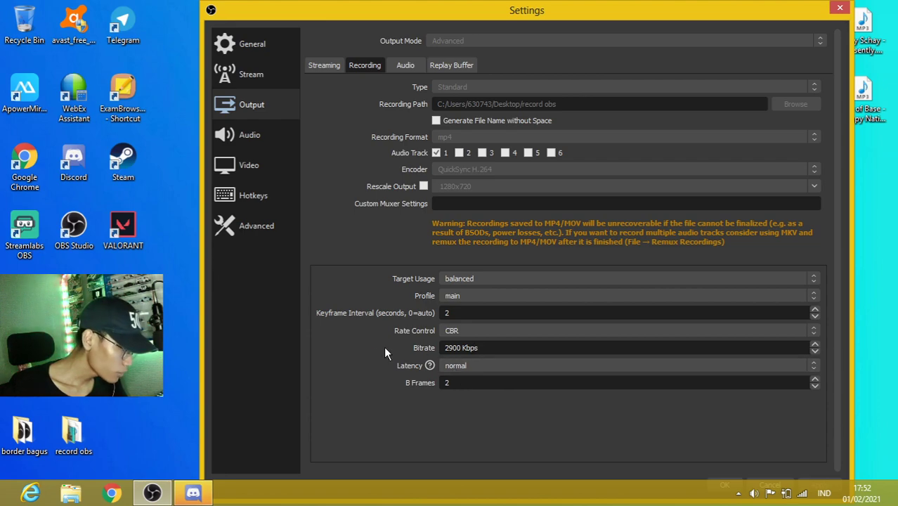
pyautogui.click(455, 366)
pyautogui.click(474, 364)
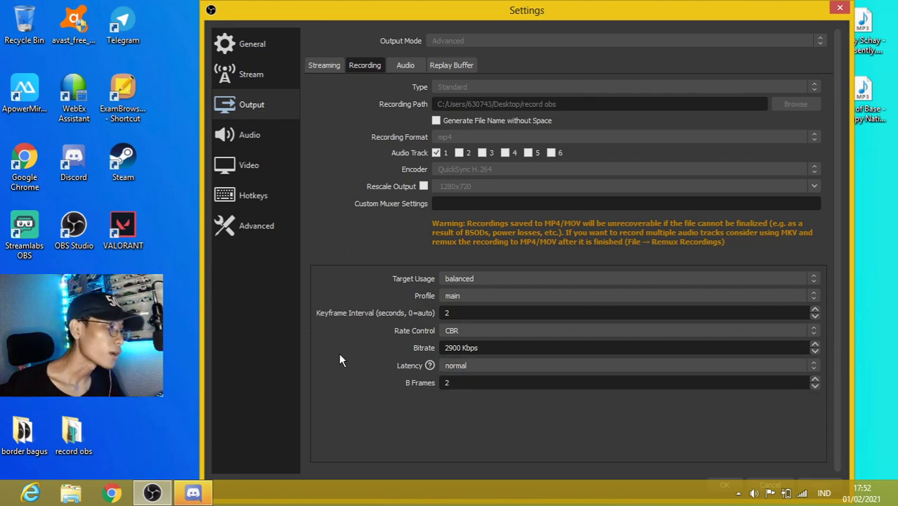
# - View the audio track bitrates and the replay buffer section of the output settings
pyautogui.click(407, 65)
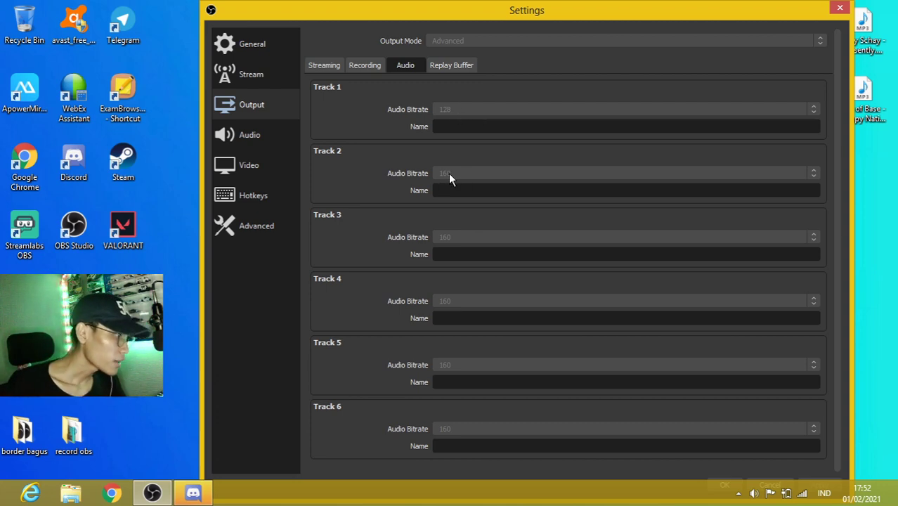
pyautogui.click(450, 65)
# - Review the global device, meter and hotkey options in the audio settings, and open the video settings
pyautogui.click(286, 144)
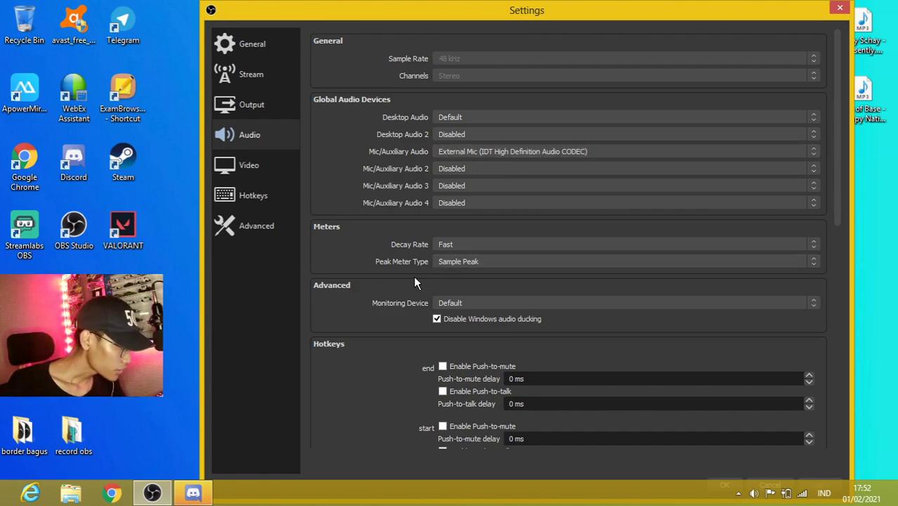
pyautogui.scroll(-5, 357, 299)
pyautogui.scroll(4, 358, 299)
pyautogui.scroll(2, 359, 302)
pyautogui.click(254, 166)
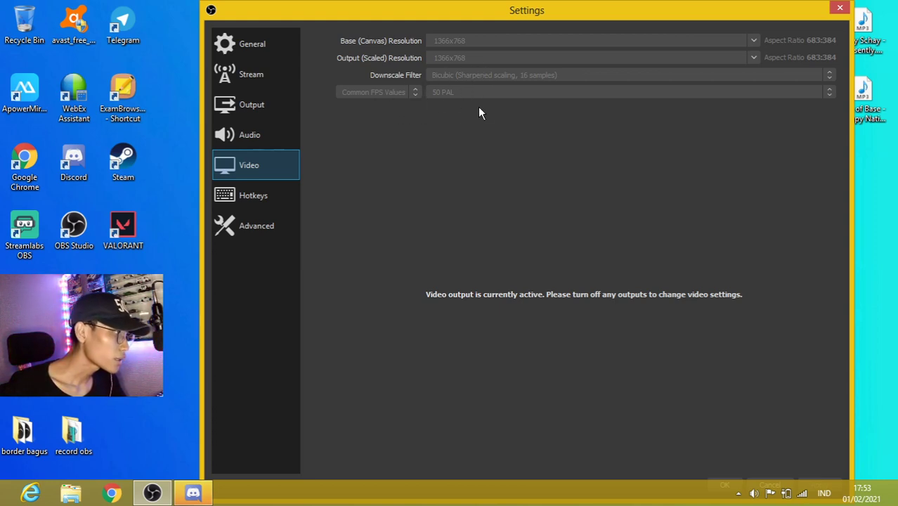
pyautogui.click(178, 104)
pyautogui.rightClick(173, 86)
pyautogui.click(226, 125)
pyautogui.click(455, 153)
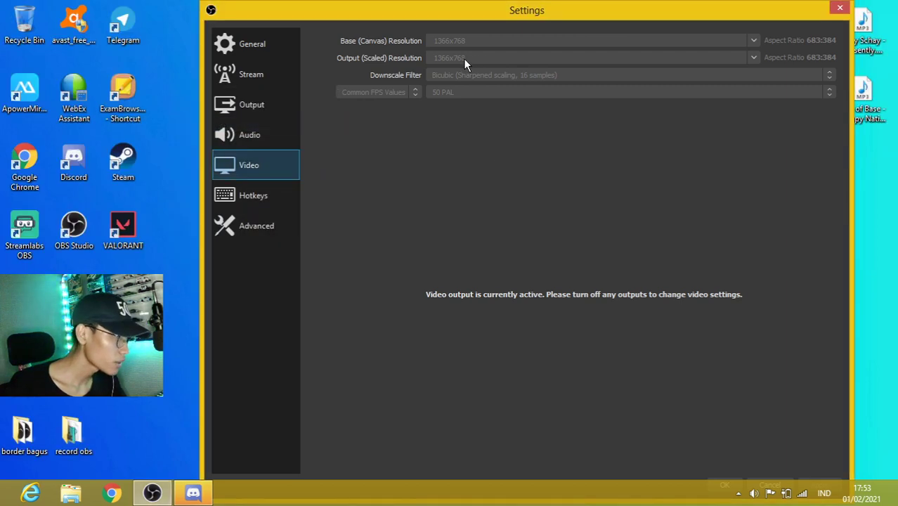
pyautogui.rightClick(178, 68)
pyautogui.click(213, 105)
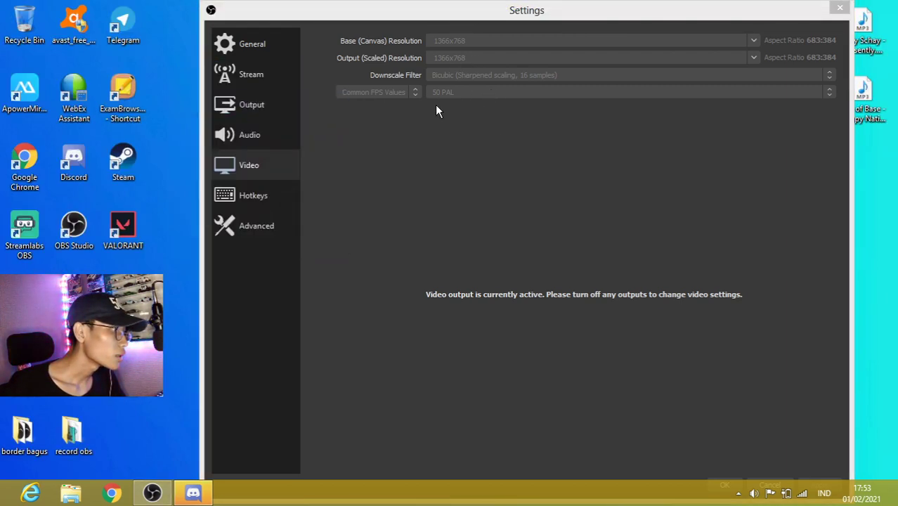
pyautogui.click(450, 99)
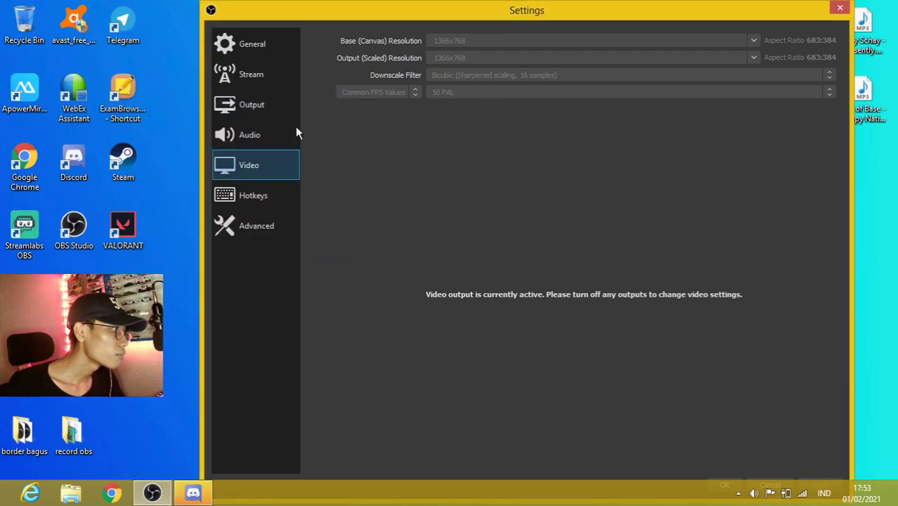
pyautogui.click(166, 89)
pyautogui.rightClick(166, 89)
pyautogui.click(202, 125)
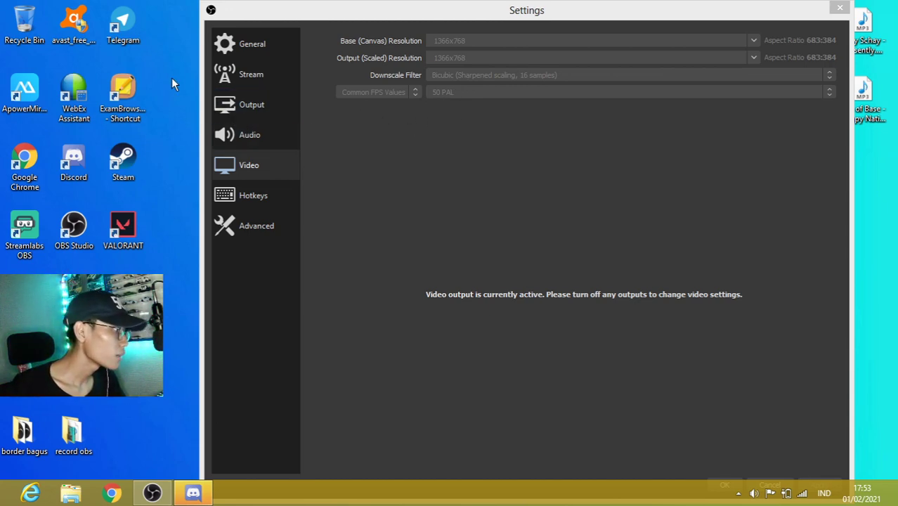
pyautogui.rightClick(172, 77)
pyautogui.click(194, 112)
pyautogui.click(447, 90)
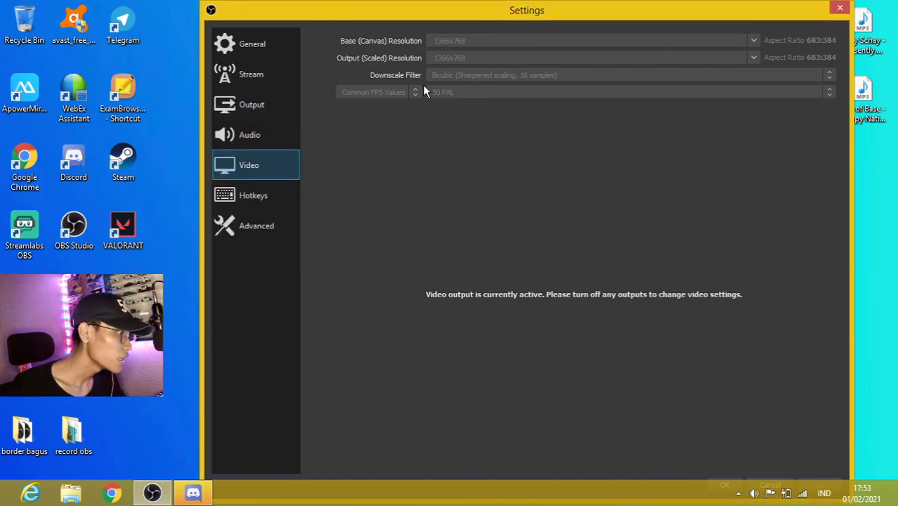
# - Assign F7 as the hotkey for switching to the scene "seen 1" and apply the settings
pyautogui.click(284, 196)
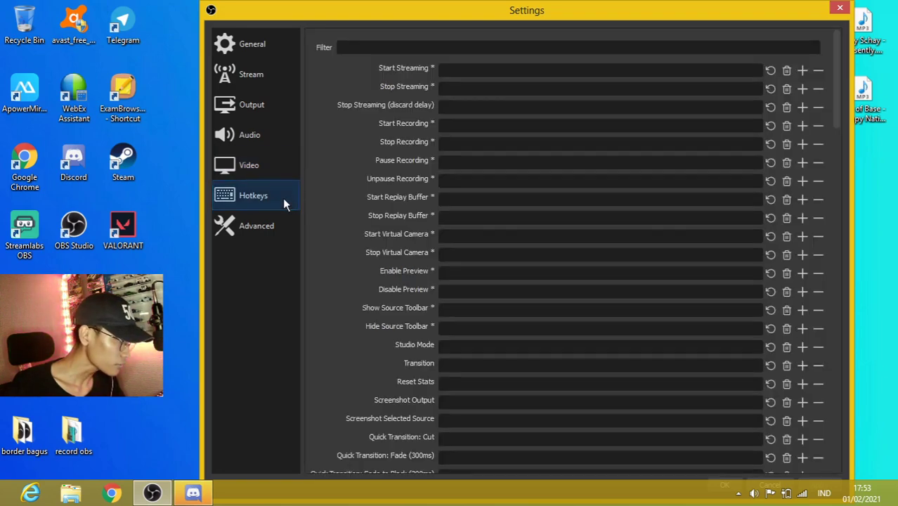
pyautogui.scroll(-8, 339, 197)
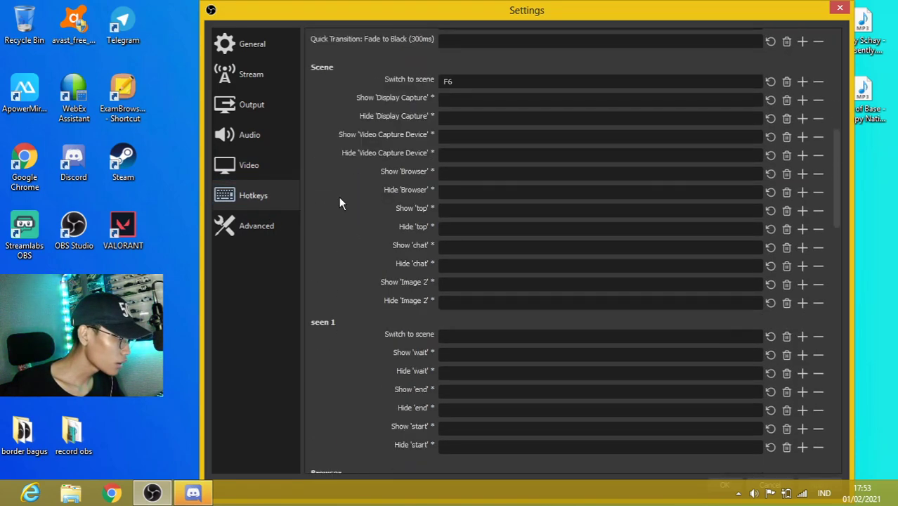
pyautogui.scroll(2, 339, 197)
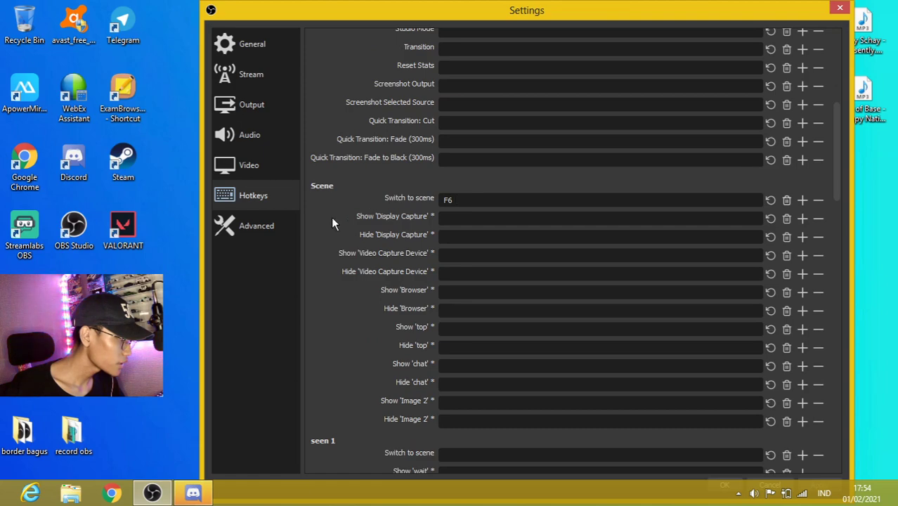
pyautogui.scroll(-4, 356, 300)
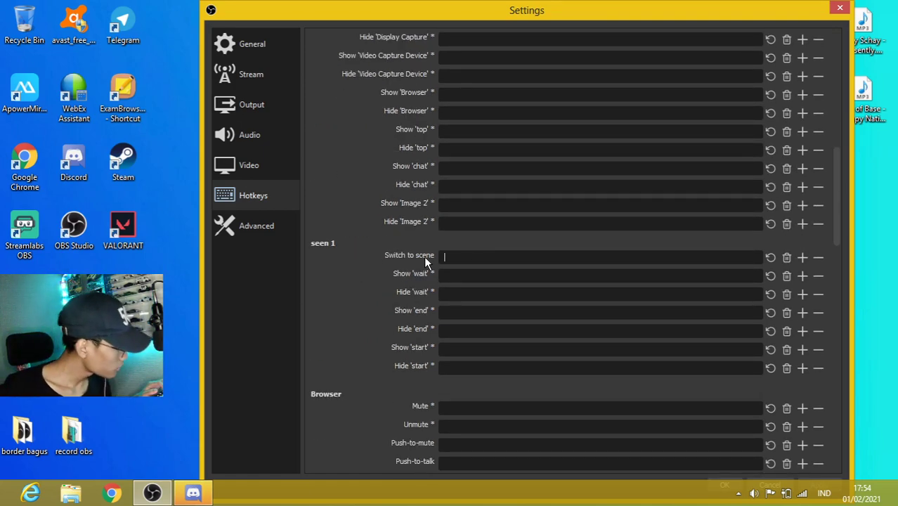
pyautogui.press('F7')
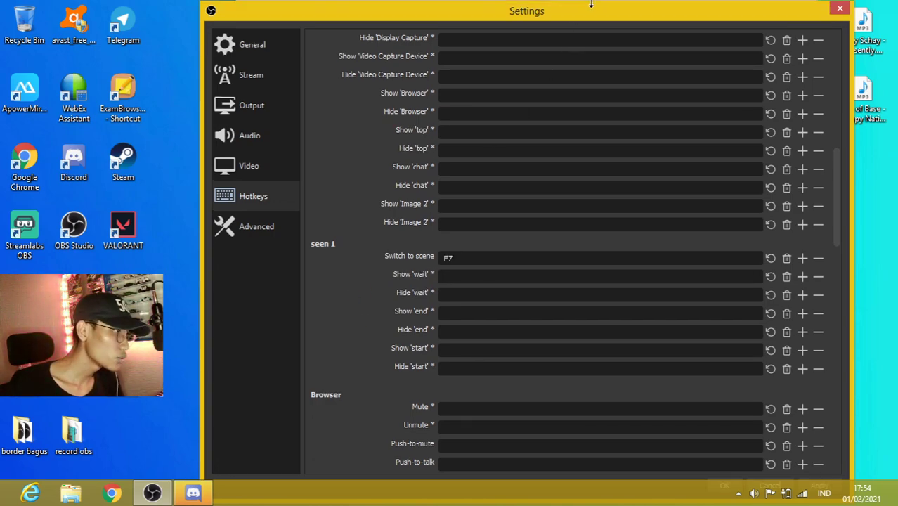
pyautogui.moveTo(579, 1); pyautogui.dragTo(574, 47)
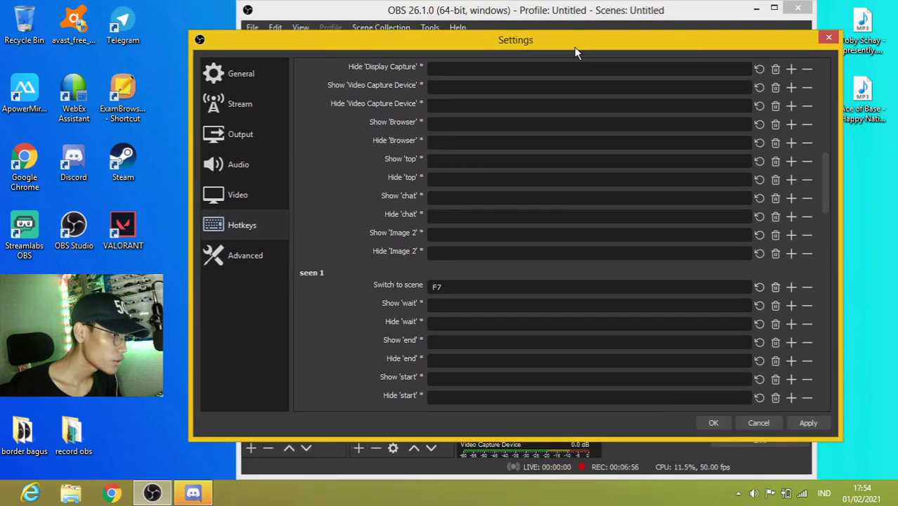
pyautogui.click(813, 420)
# - Look through the remaining hotkeys and the advanced settings, including the process priority options, without changing them
pyautogui.scroll(-4, 353, 305)
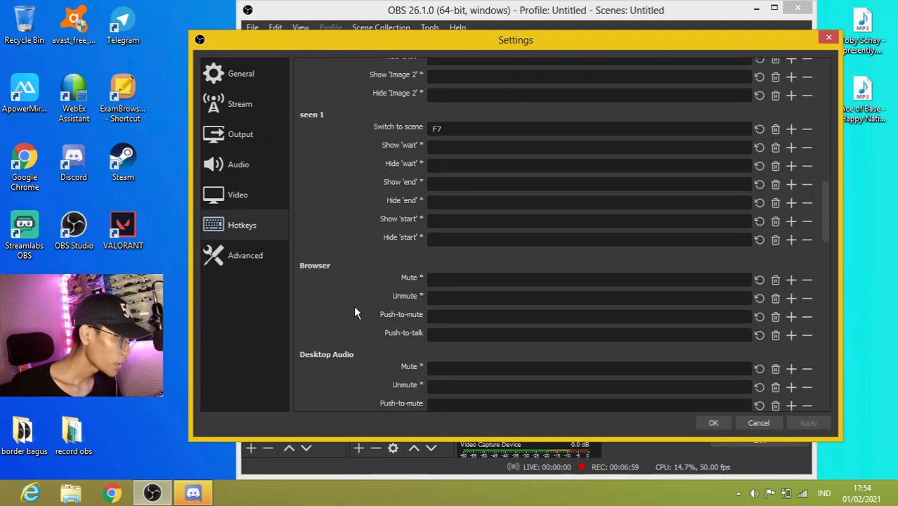
pyautogui.scroll(-15, 348, 273)
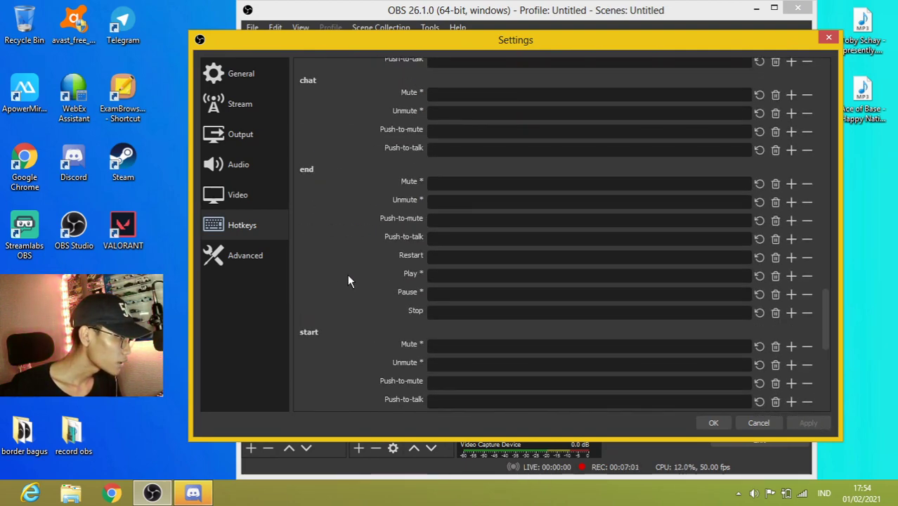
pyautogui.press('Down')
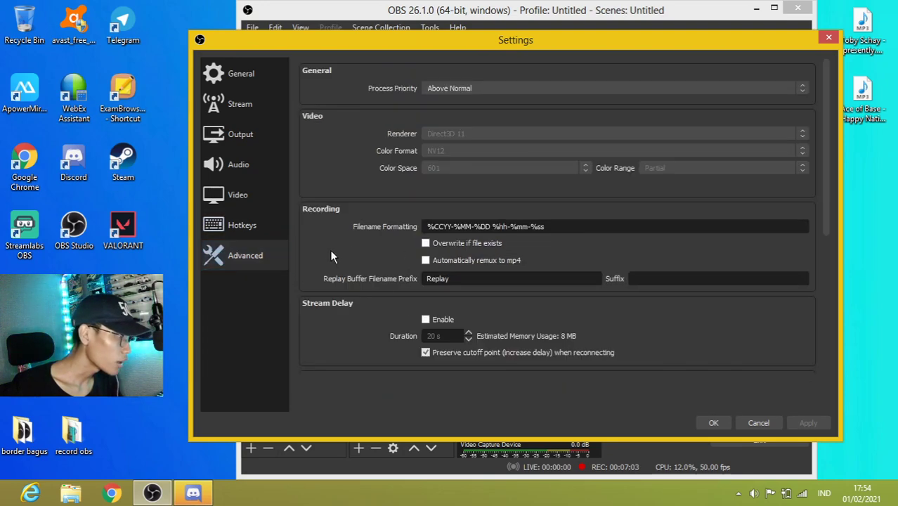
pyautogui.scroll(-4, 330, 249)
pyautogui.scroll(4, 355, 239)
pyautogui.click(474, 82)
pyautogui.click(474, 82)
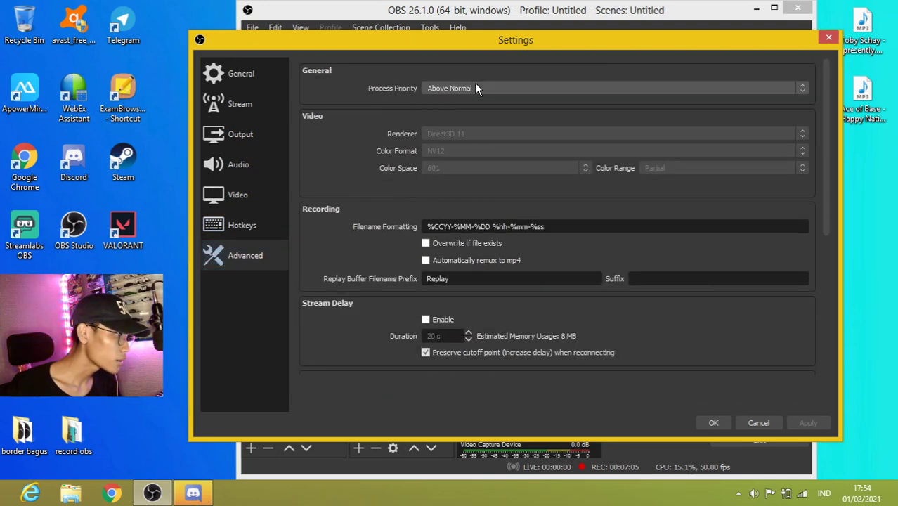
# - Review the general settings, including the theme choices, output confirmations and source alignment snapping, keeping the Dark (Default) theme
pyautogui.click(251, 73)
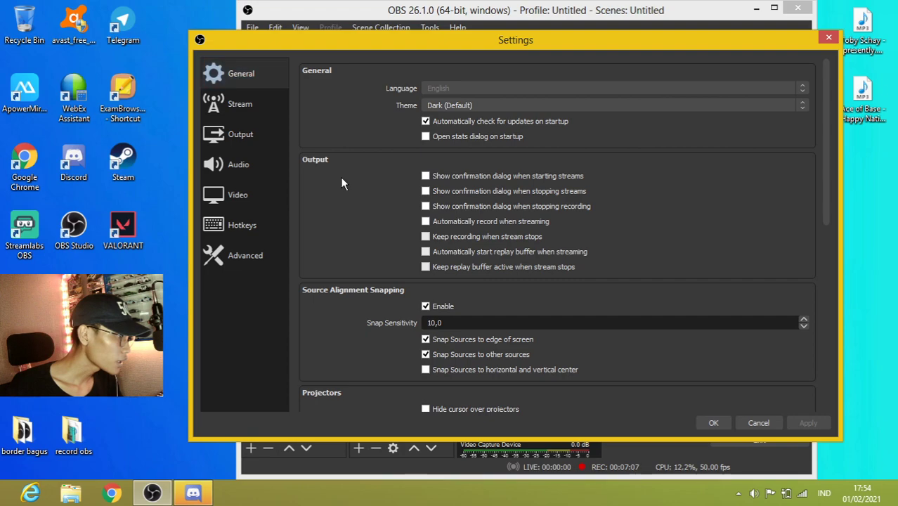
pyautogui.scroll(-1, 350, 168)
pyautogui.scroll(1, 349, 168)
pyautogui.click(453, 103)
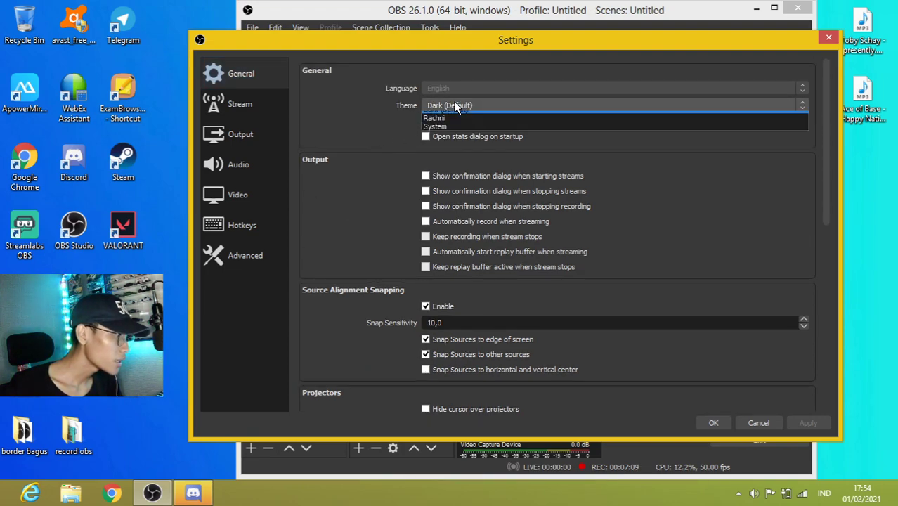
pyautogui.click(395, 115)
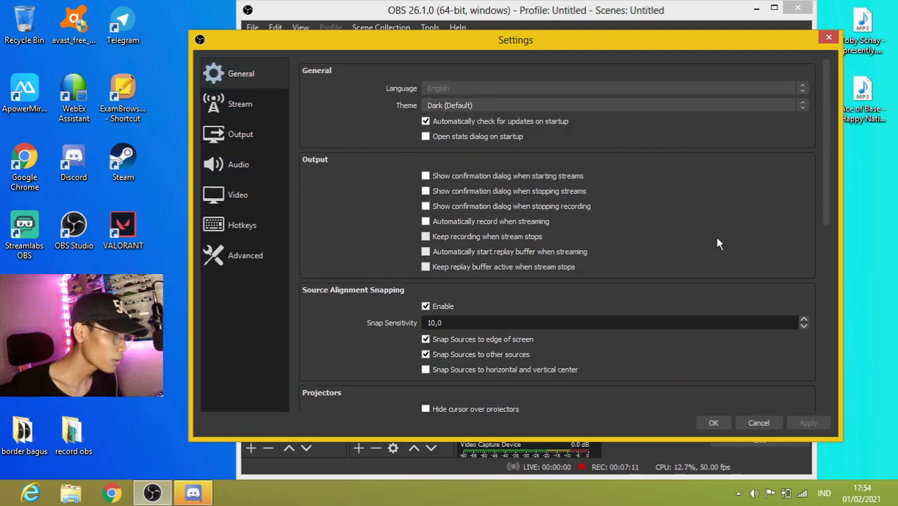
pyautogui.scroll(-9, 487, 227)
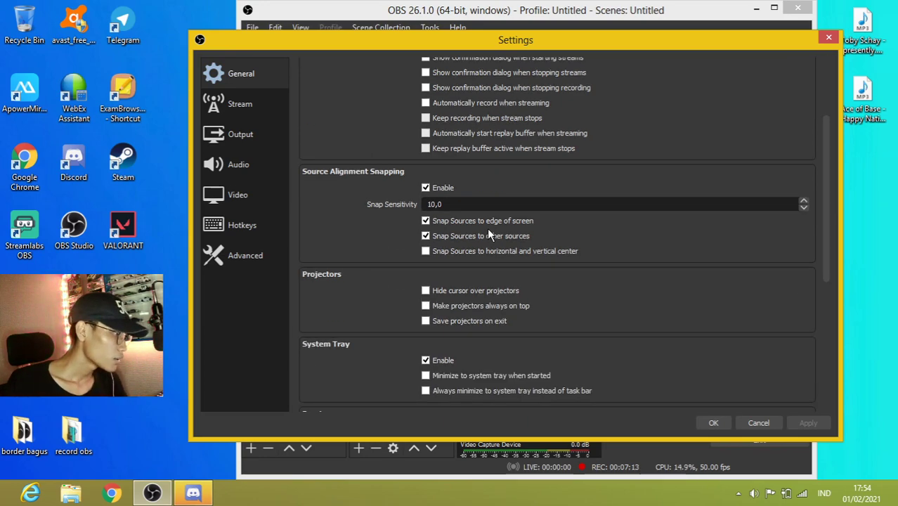
# - View the stream service settings once more and close the settings without further changes
pyautogui.click(242, 133)
pyautogui.click(251, 103)
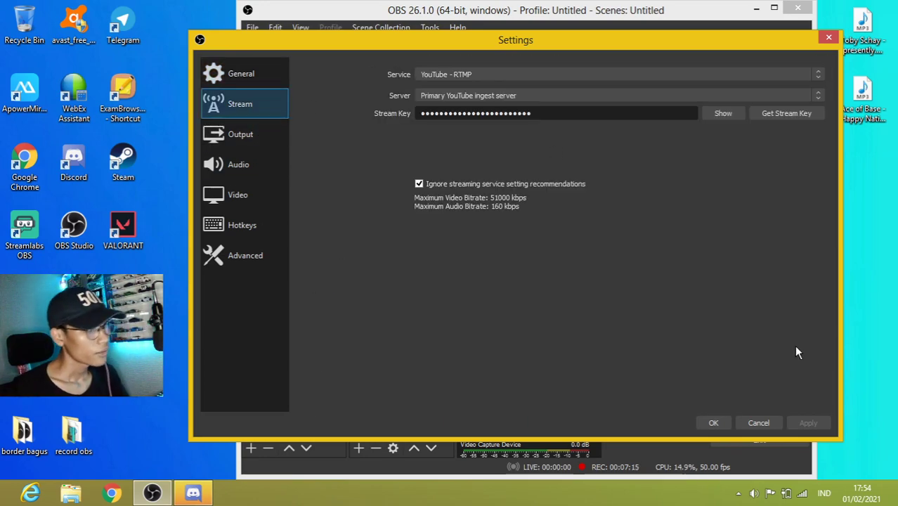
pyautogui.click(758, 423)
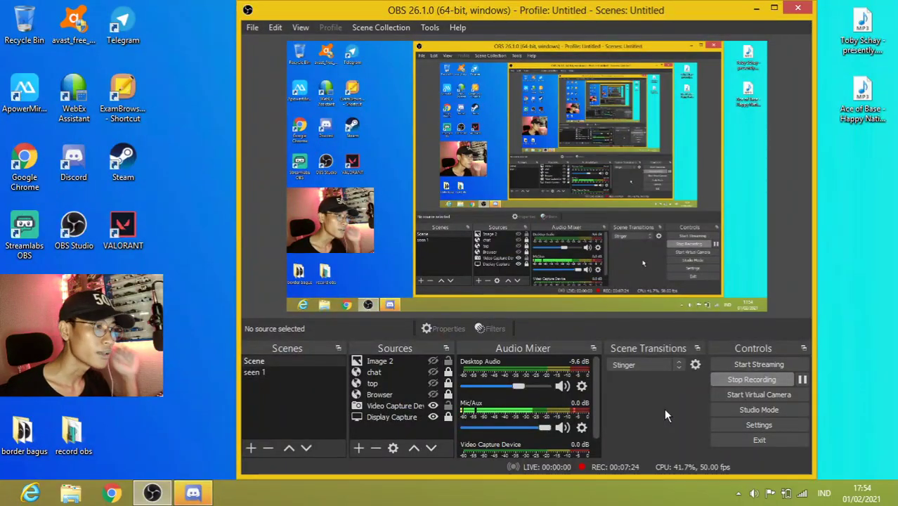
pyautogui.rightClick(863, 221)
pyautogui.click(762, 257)
pyautogui.rightClick(840, 209)
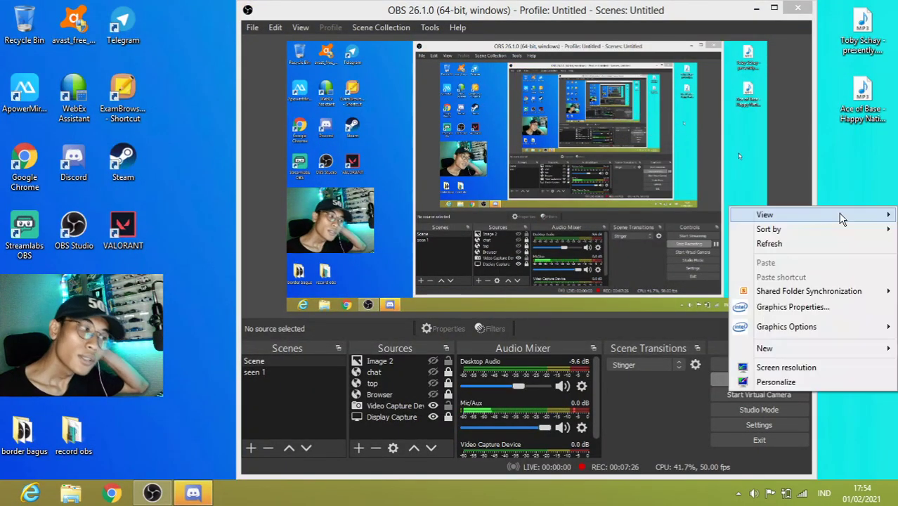
pyautogui.click(806, 240)
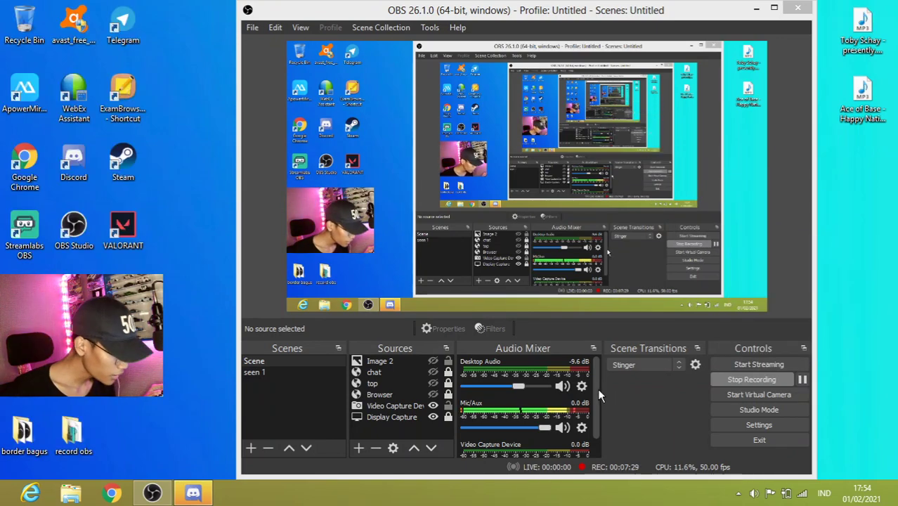
# - View the lower audio mixer channels and the options available for the Stinger scene transition, leaving them unchanged
pyautogui.moveTo(597, 388); pyautogui.dragTo(596, 434)
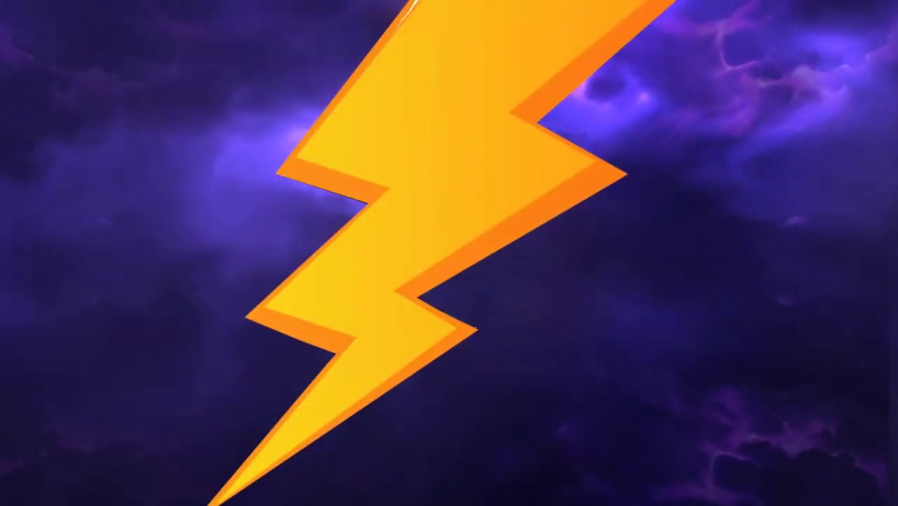
pyautogui.click(695, 365)
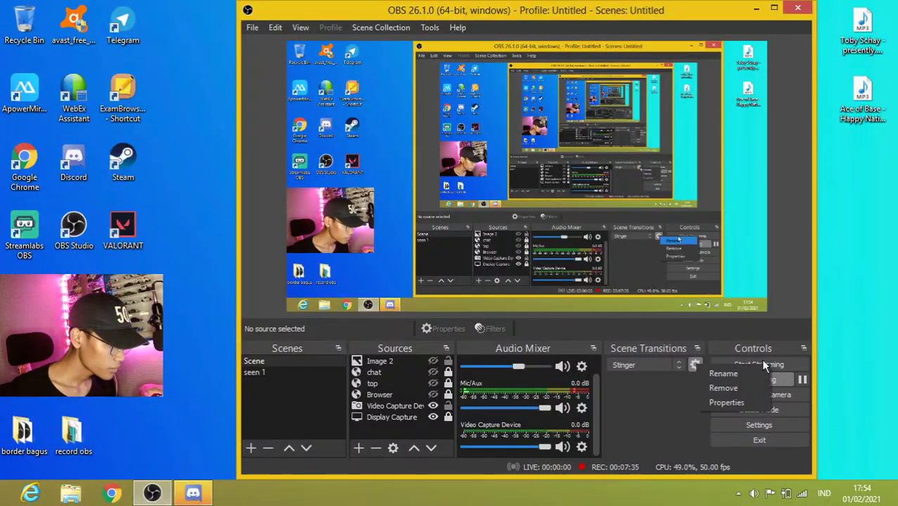
pyautogui.click(855, 231)
pyautogui.rightClick(855, 231)
pyautogui.click(773, 214)
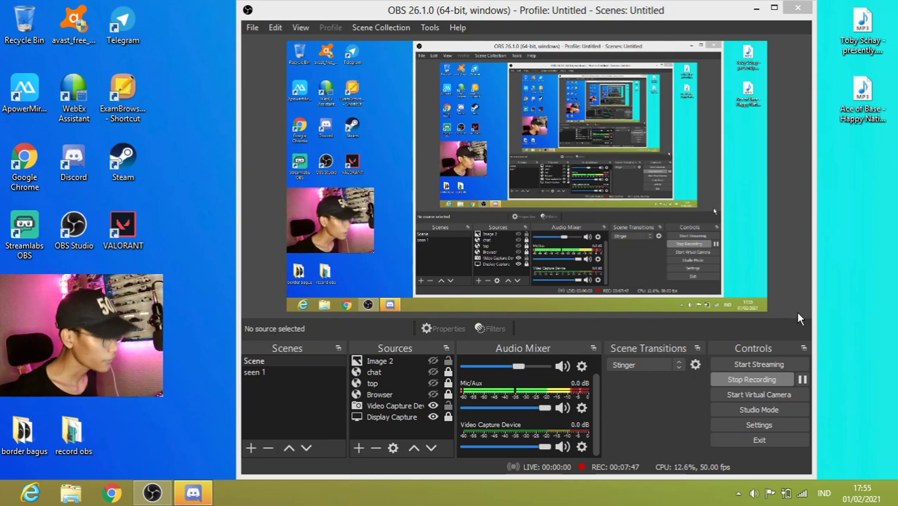
pyautogui.click(826, 257)
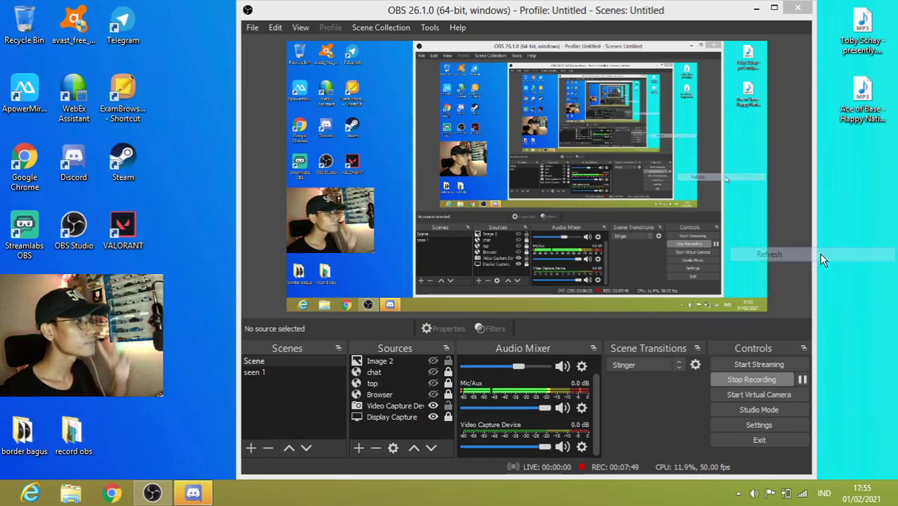